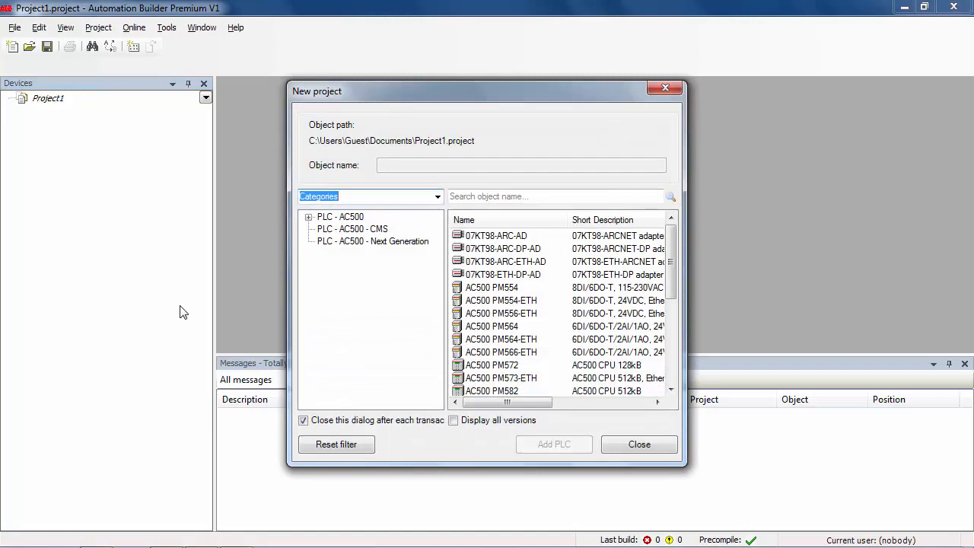
Add the AC500-eCo PM554-ETH controller from the PLC - AC500 category to Project1 as PLC_AC500.
click(308, 218)
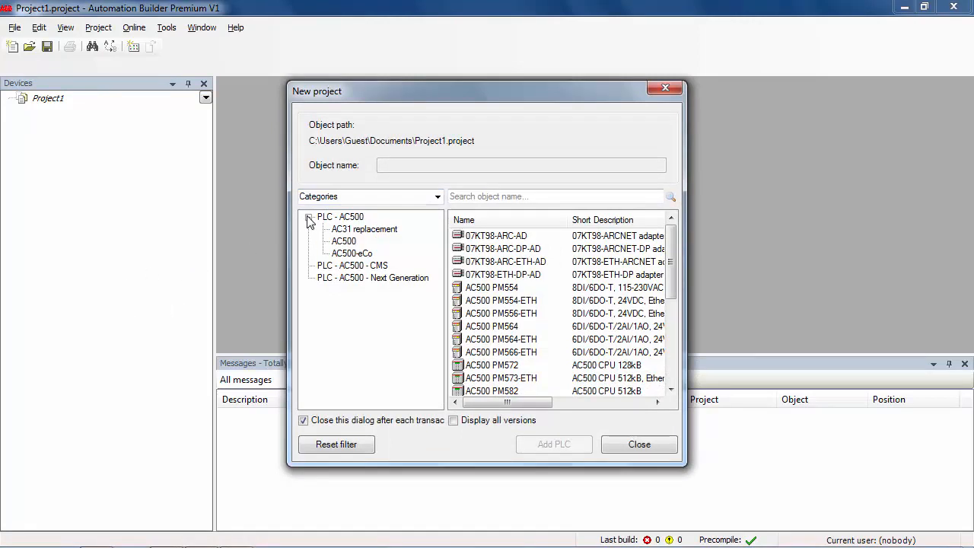
click(351, 256)
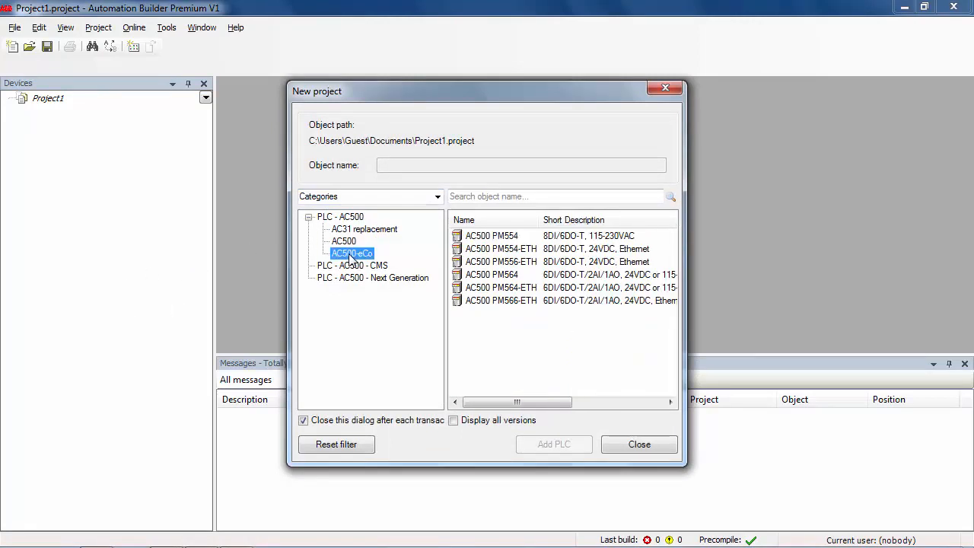
click(497, 250)
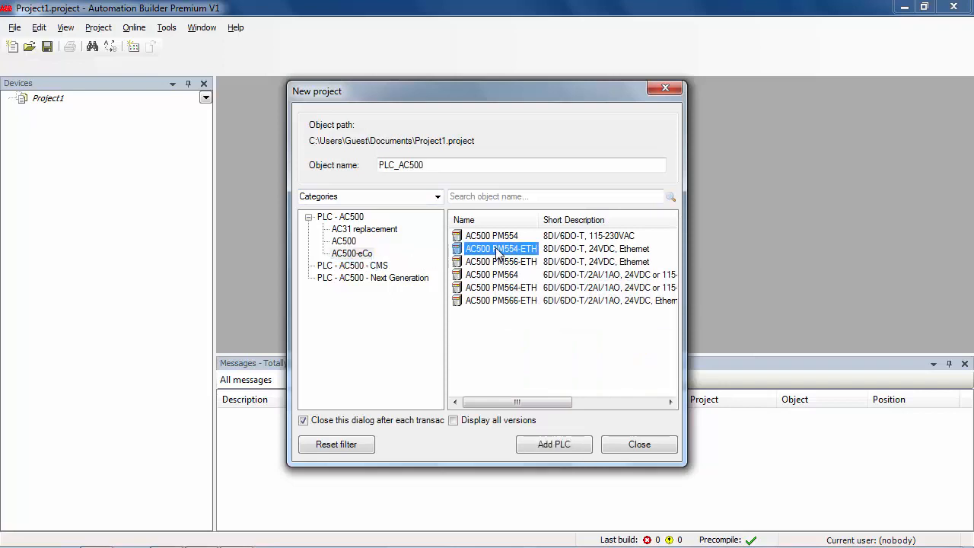
mouse_move(494, 258)
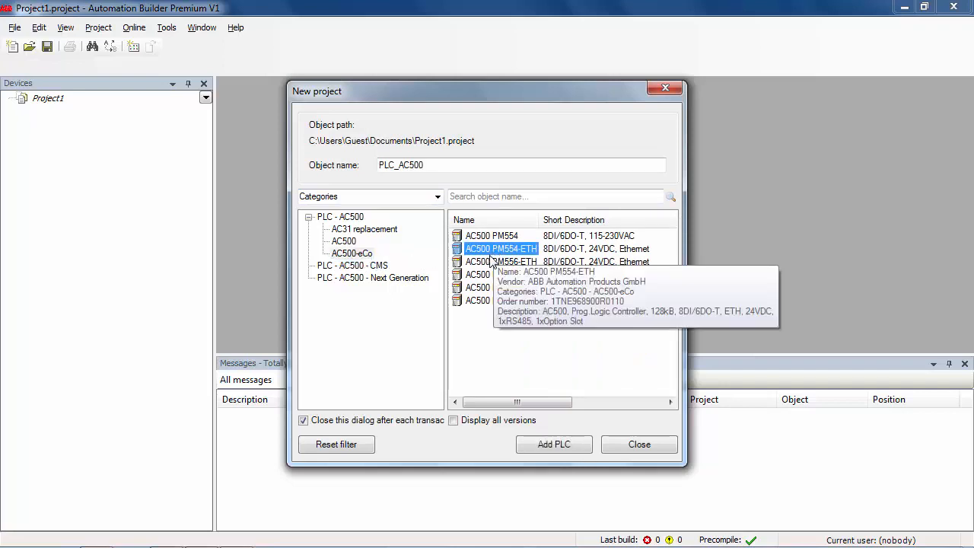
click(556, 448)
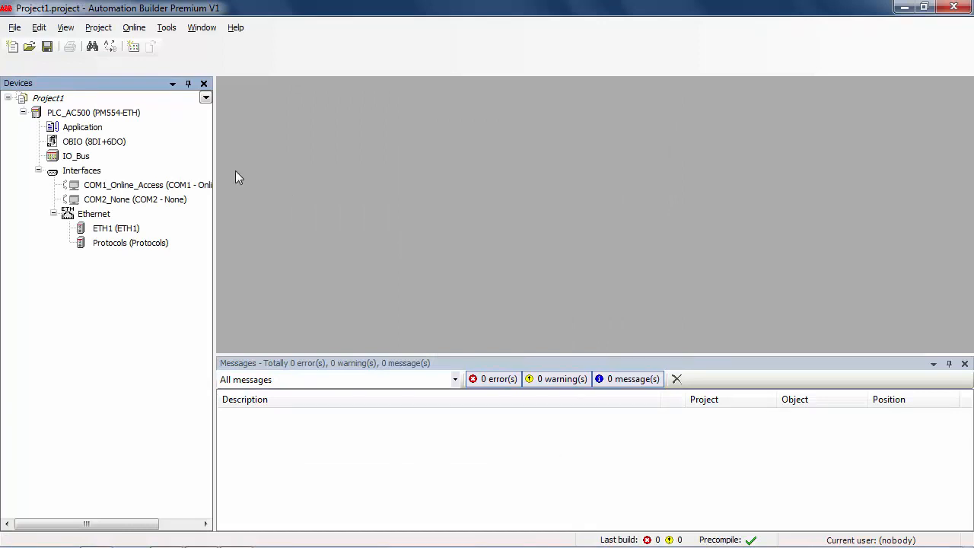
Show OBIO's 8DI+6DO I/O mapping with inputs DI0–DI7 expanded and the Channel column widened.
double_click(90, 144)
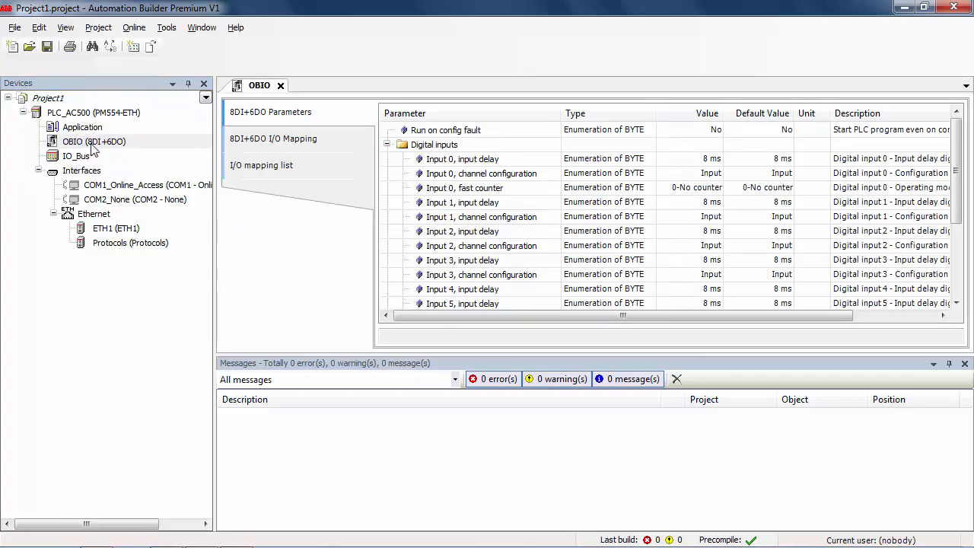
click(290, 144)
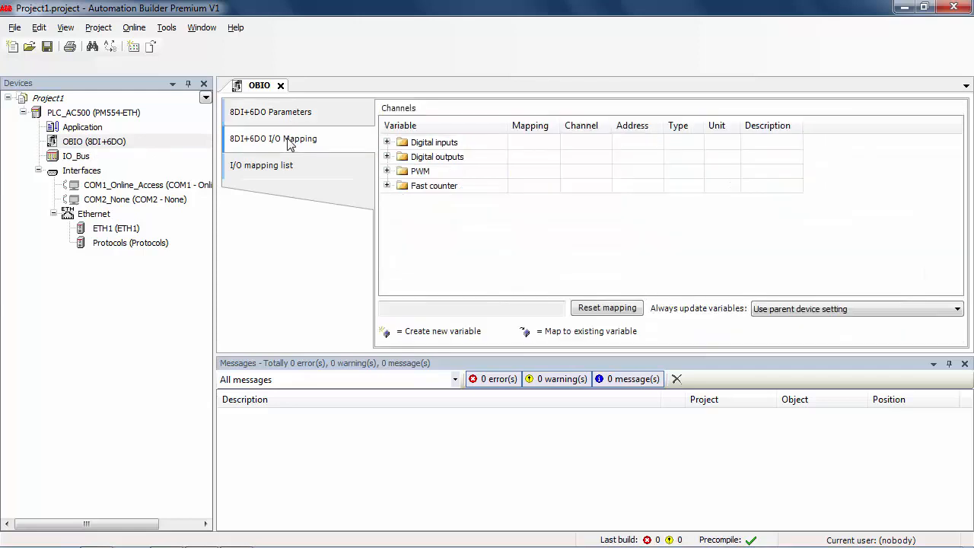
click(388, 143)
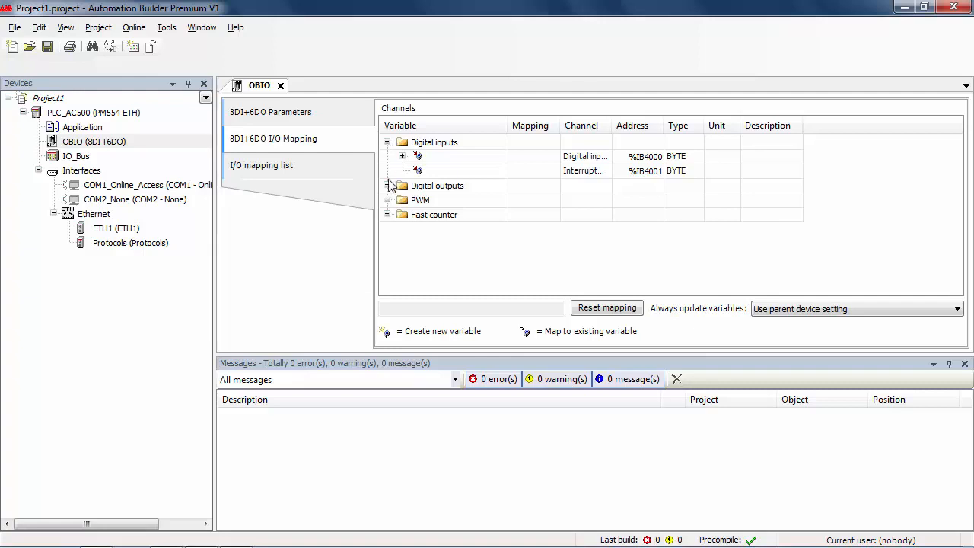
click(402, 156)
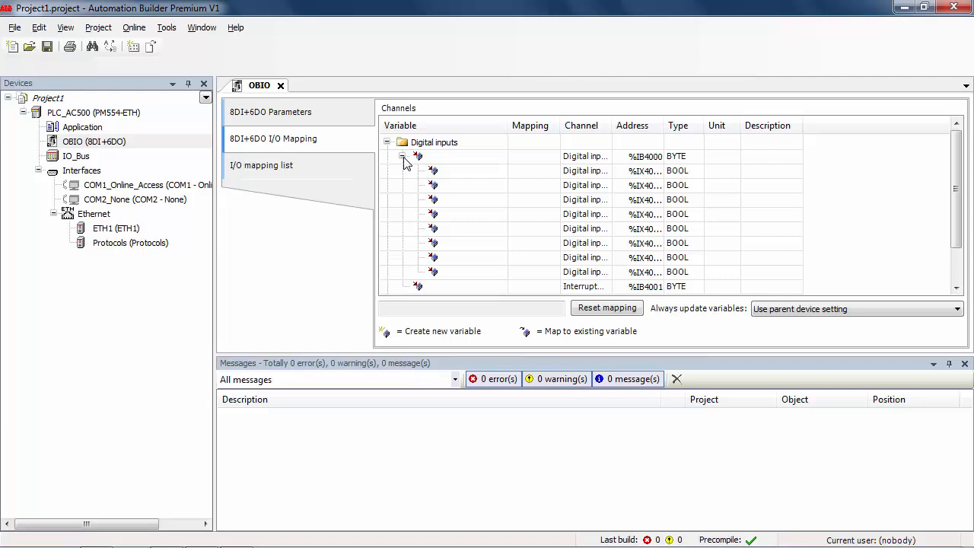
drag(613, 126, 653, 125)
double_click(447, 230)
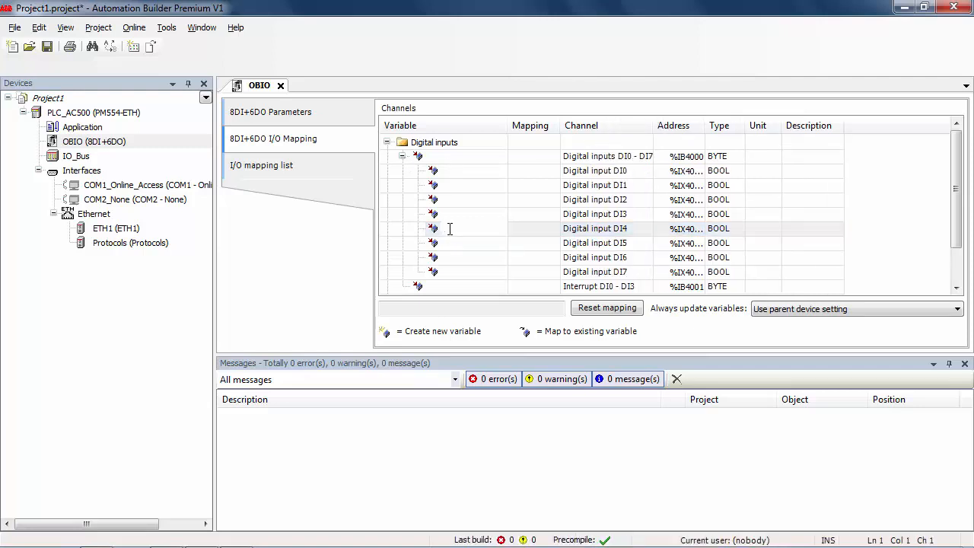
Name the variables for inputs DI4 and DI5 as DI04 and DI05.
text(DI04)
double_click(451, 242)
text(DI05)
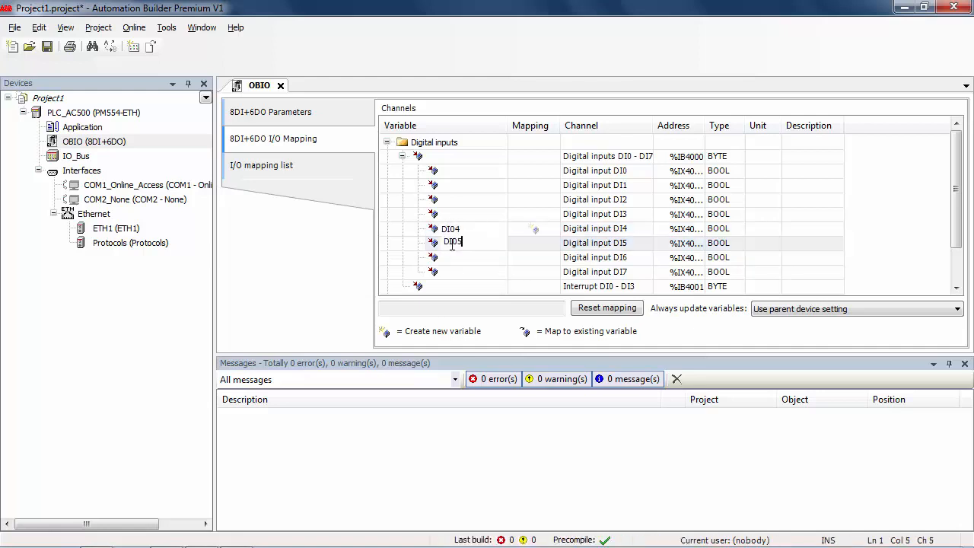
click(401, 228)
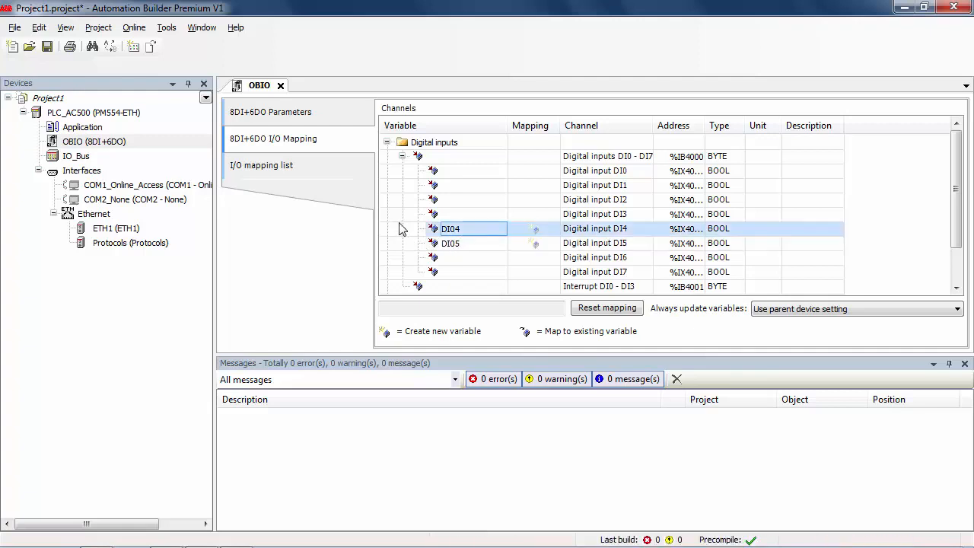
click(402, 156)
Map variables DO00 and DO01 to outputs DO0 and DO1, then open the PLC application.
click(387, 185)
click(402, 200)
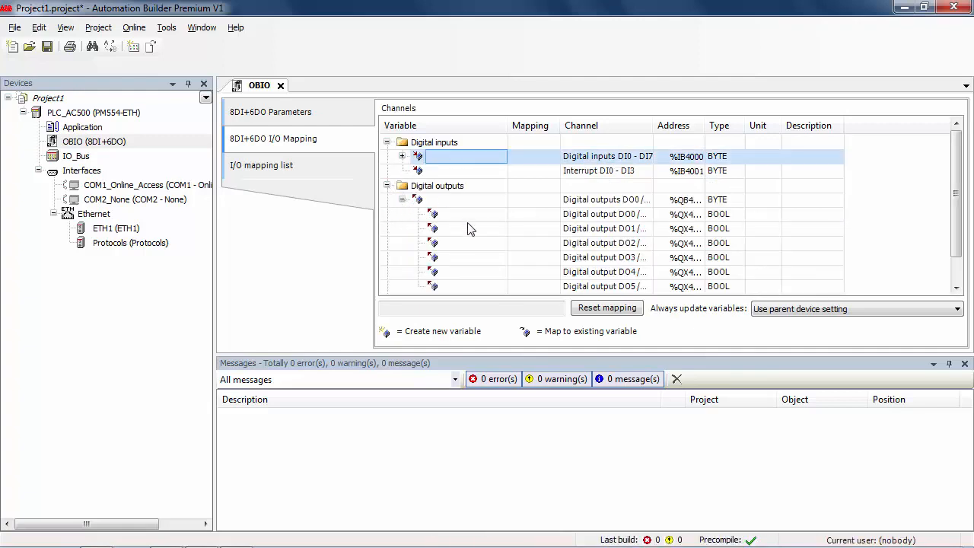
drag(658, 126, 735, 126)
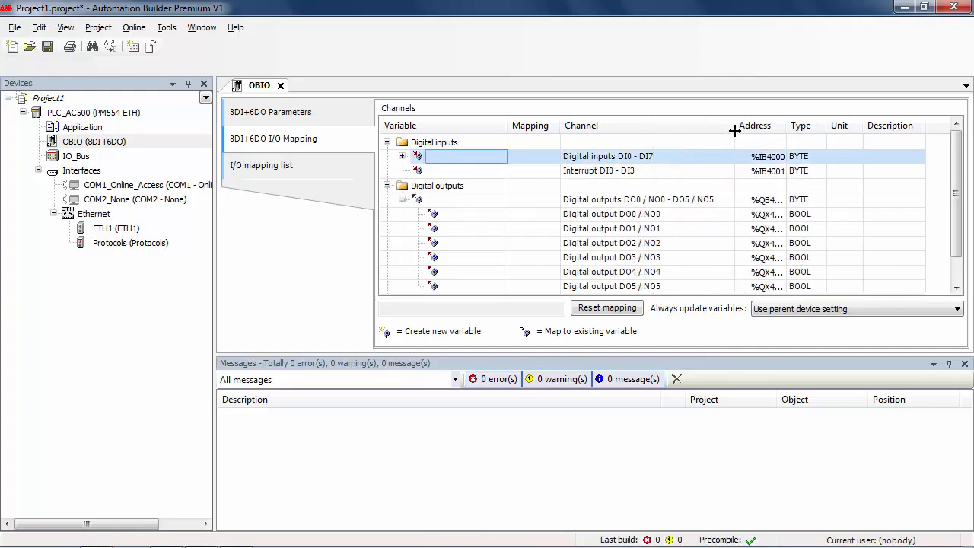
double_click(450, 214)
text(DO00)
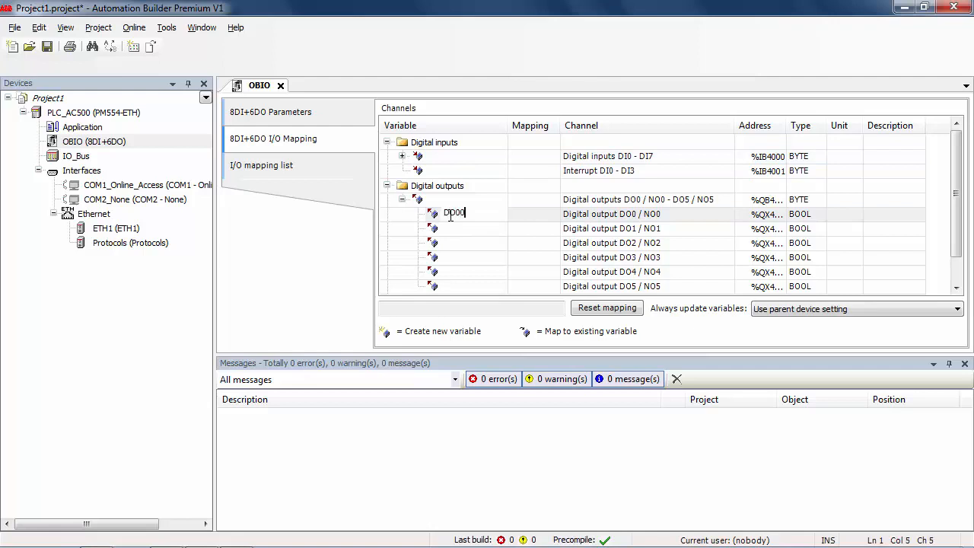
double_click(445, 230)
text(DO)
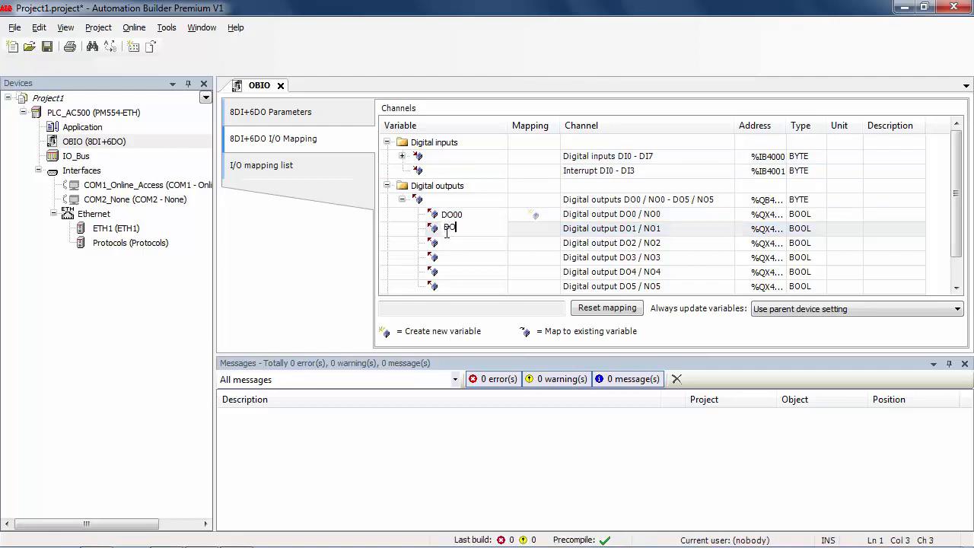
text(01)
click(403, 156)
drag(508, 354, 538, 475)
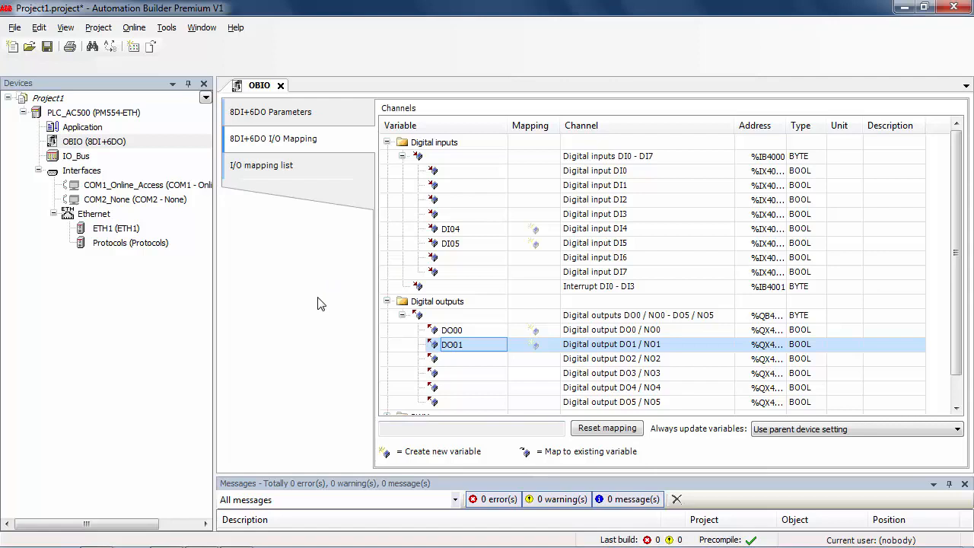
click(85, 127)
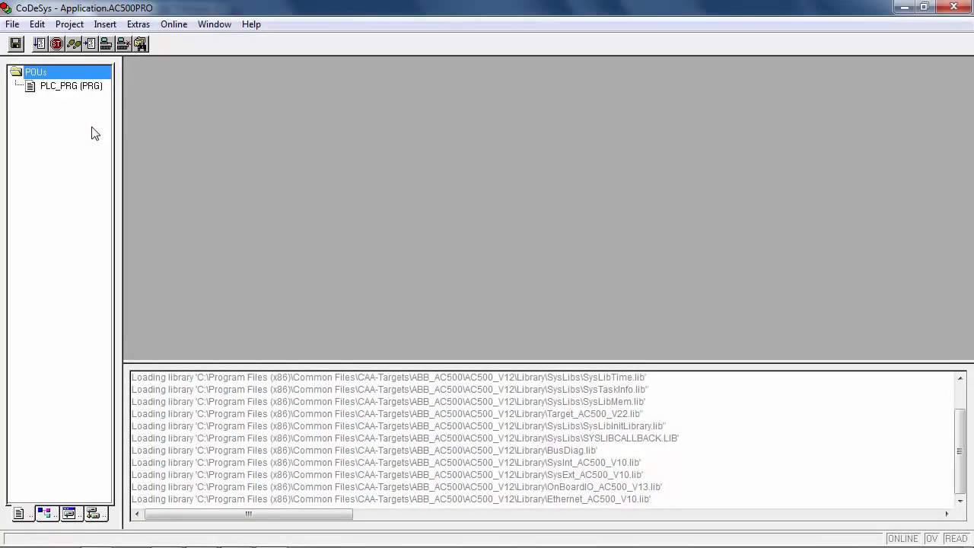
Delete the existing structured-text PLC_PRG program.
double_click(76, 88)
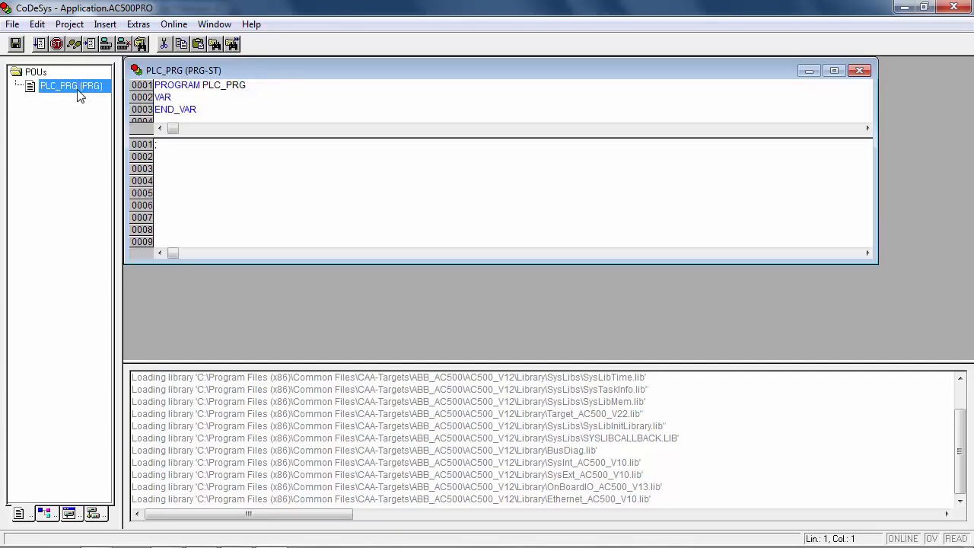
right_click(78, 90)
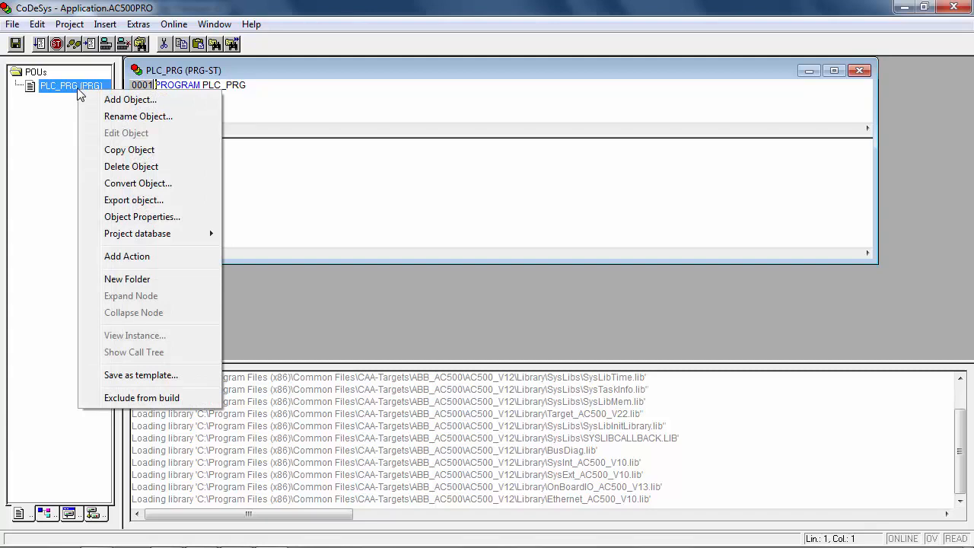
click(118, 166)
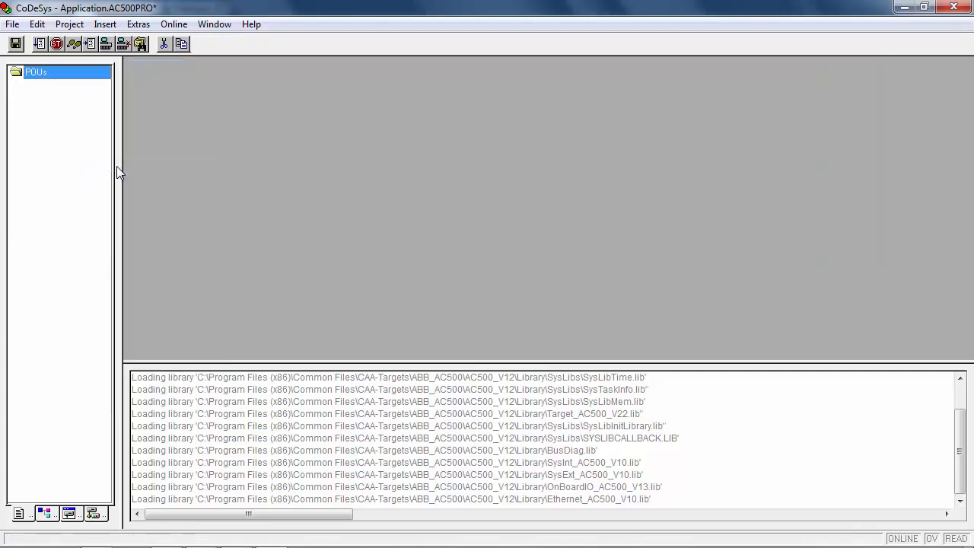
Add a new PLC_PRG program in FBD under POUs and maximize its editor.
right_click(60, 77)
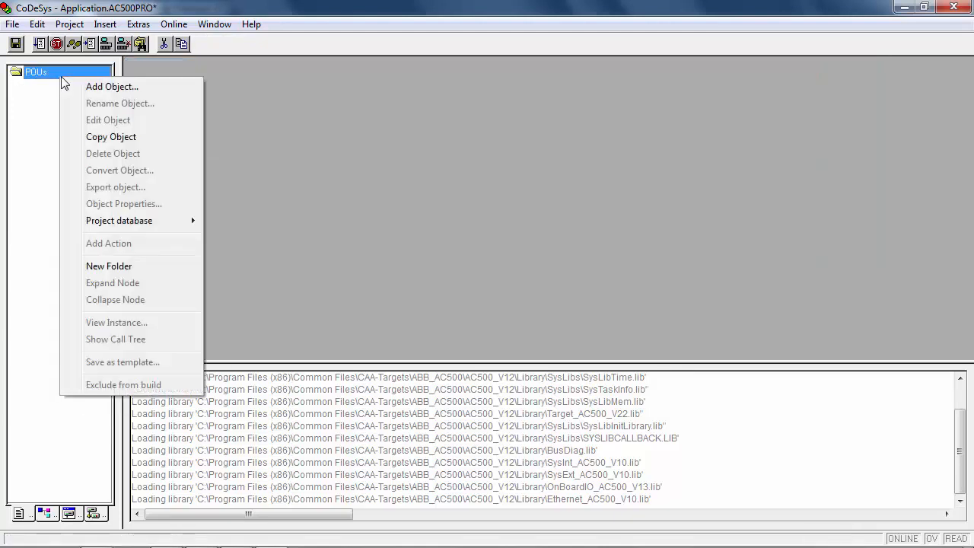
click(92, 89)
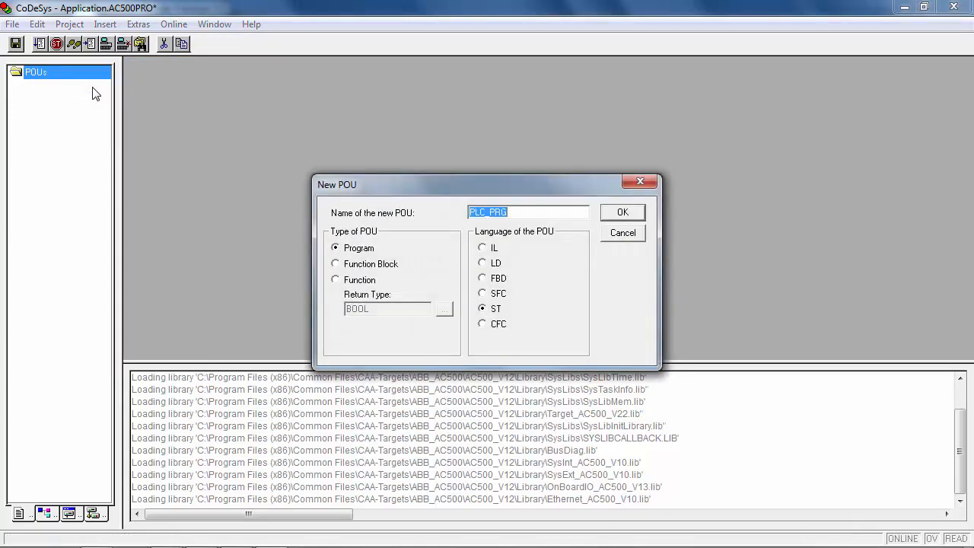
click(484, 282)
click(622, 213)
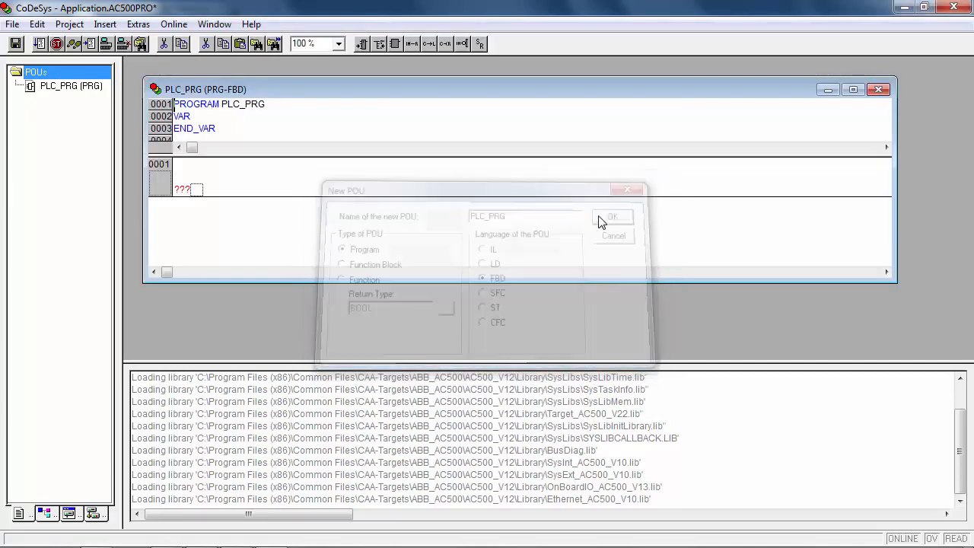
click(853, 89)
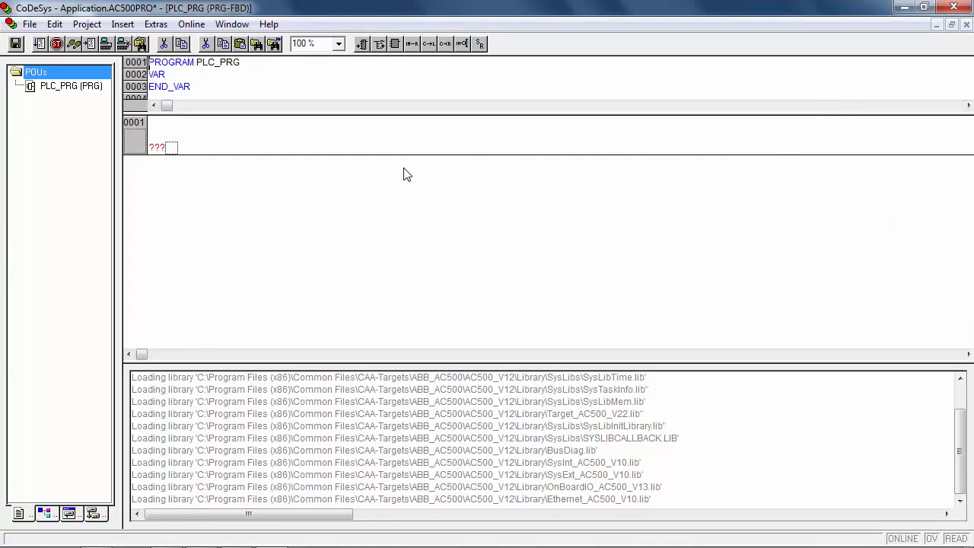
Insert an AND block in network 1 with inputs DI04 and DI05.
right_click(173, 149)
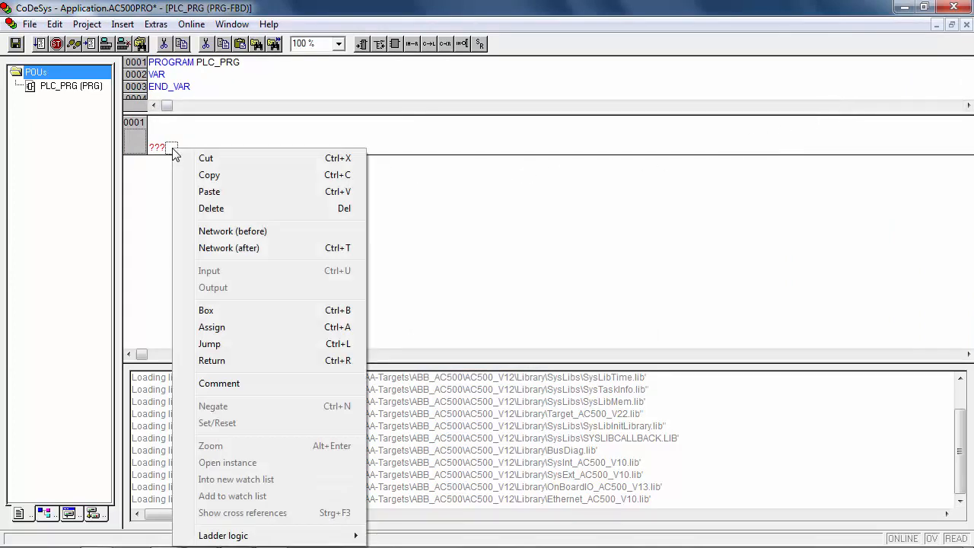
click(219, 310)
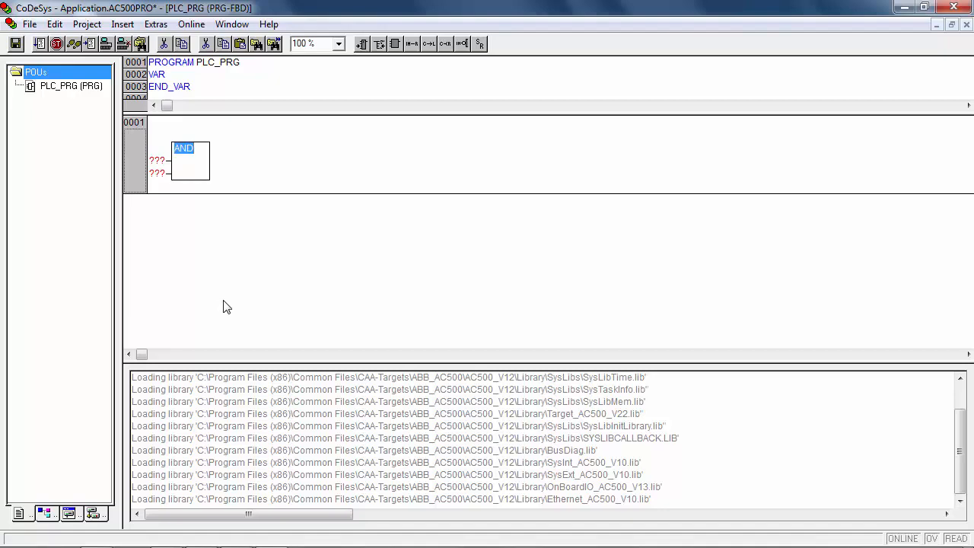
click(159, 160)
key(F2)
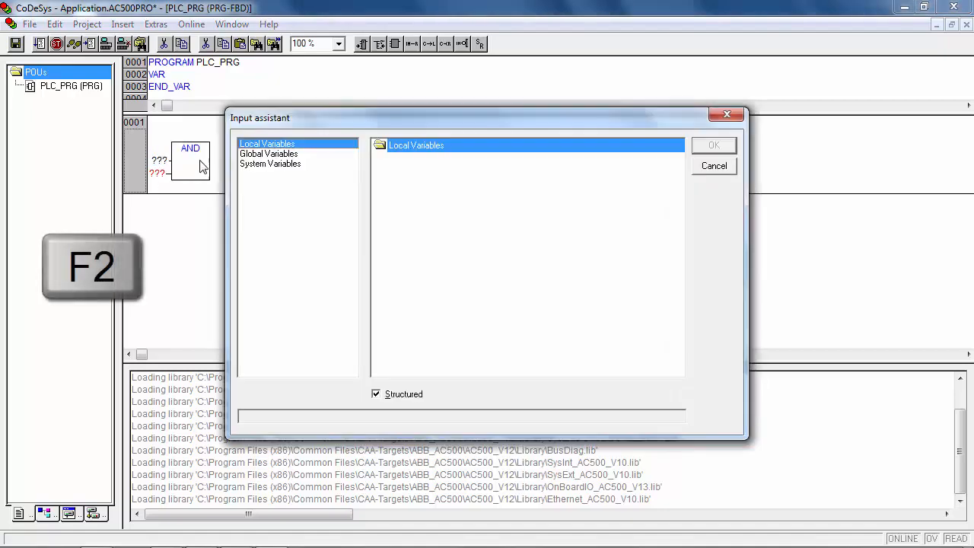
click(268, 155)
click(708, 146)
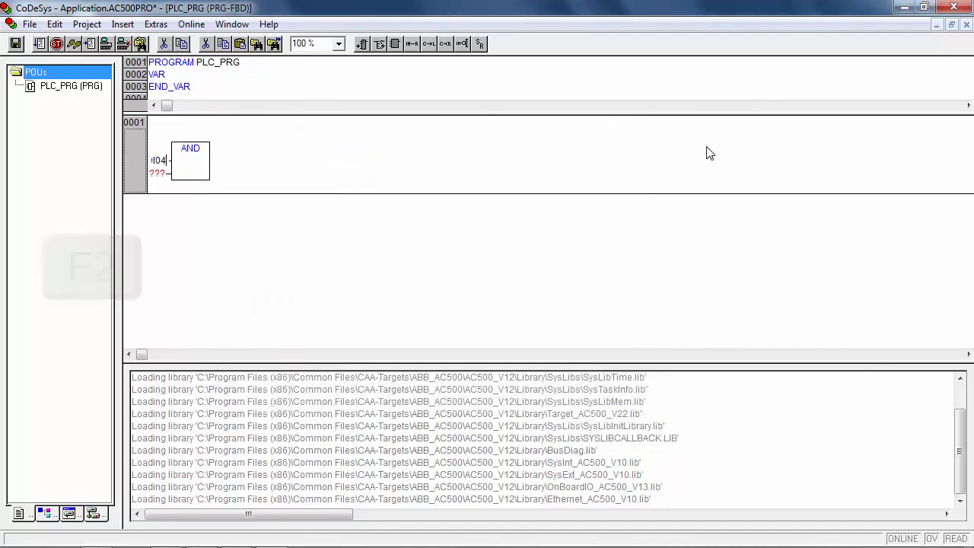
click(159, 174)
key(F2)
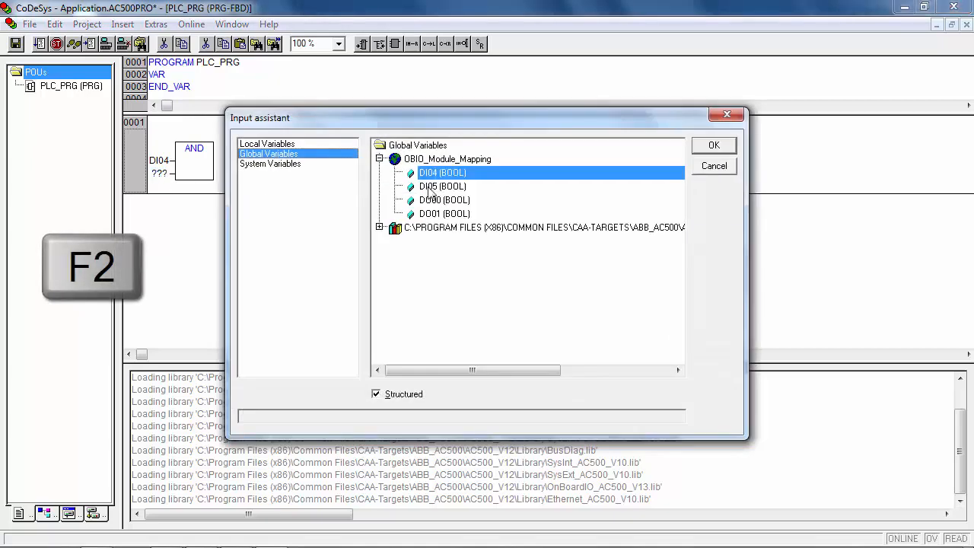
click(430, 190)
click(706, 146)
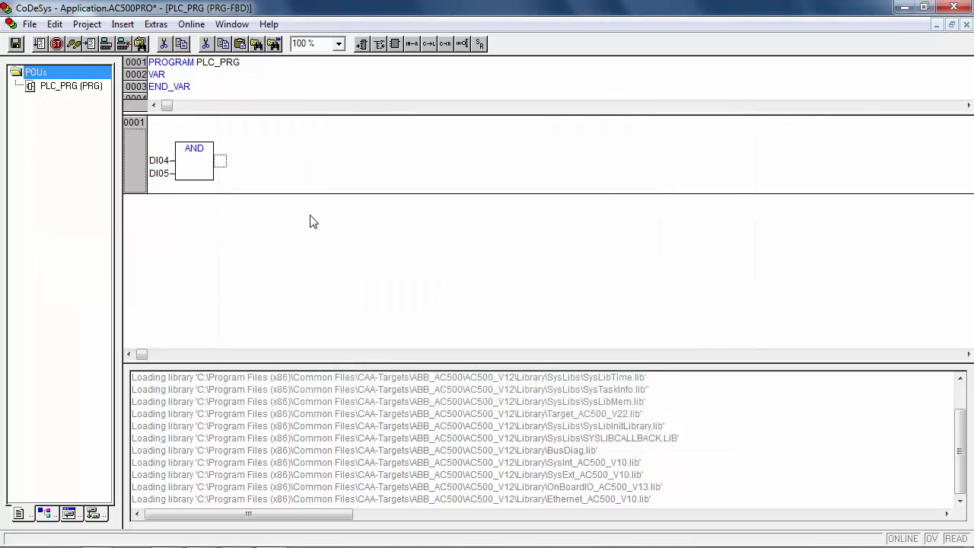
Assign the AND output to DO00 and add an empty network after network 1.
right_click(220, 169)
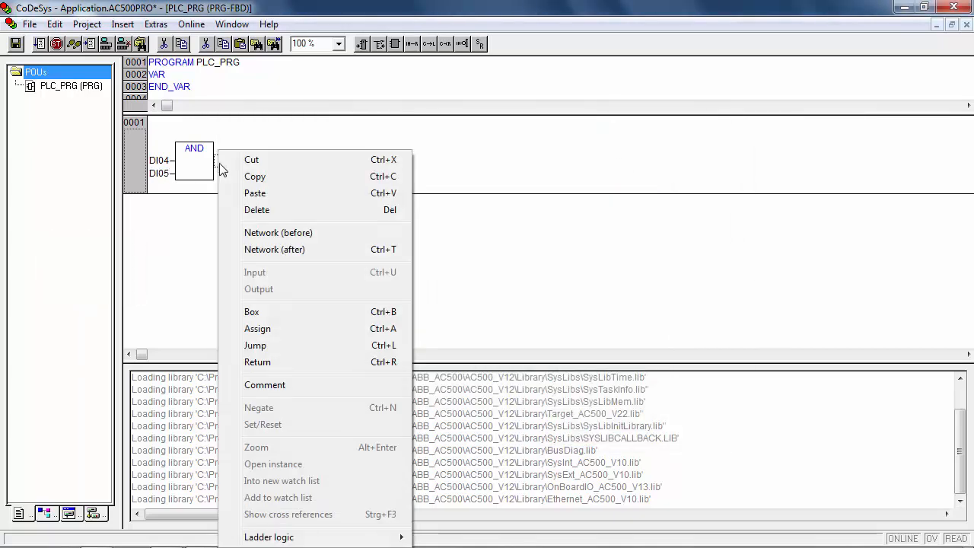
click(271, 332)
key(F2)
click(435, 202)
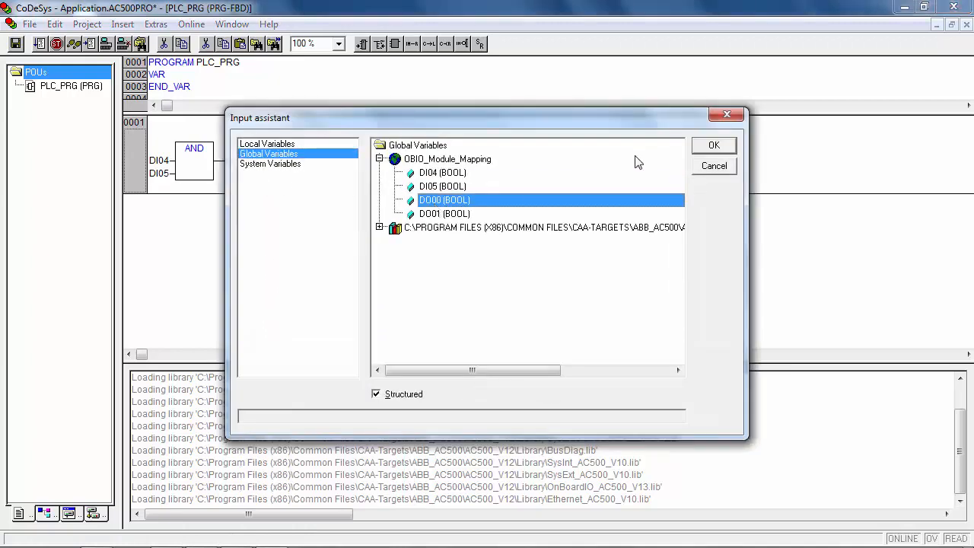
click(729, 145)
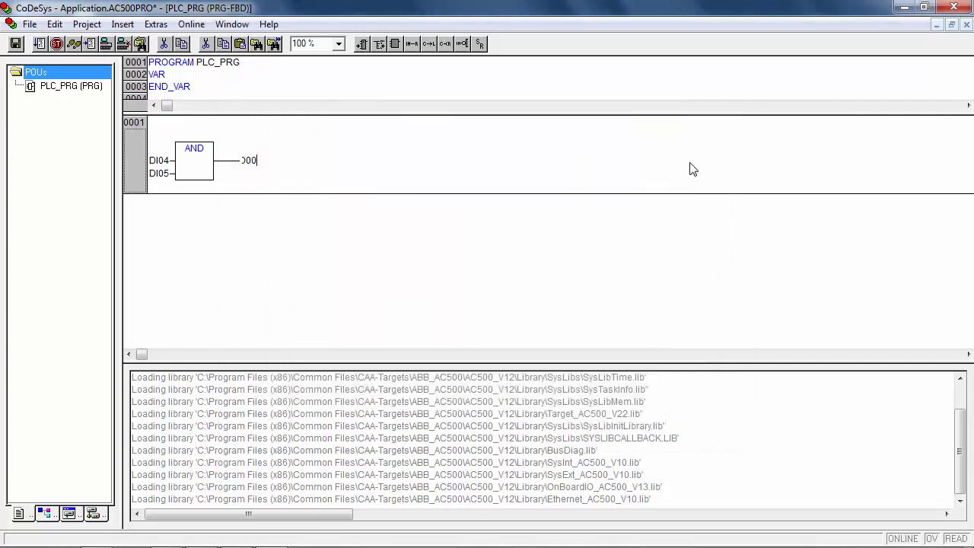
click(268, 262)
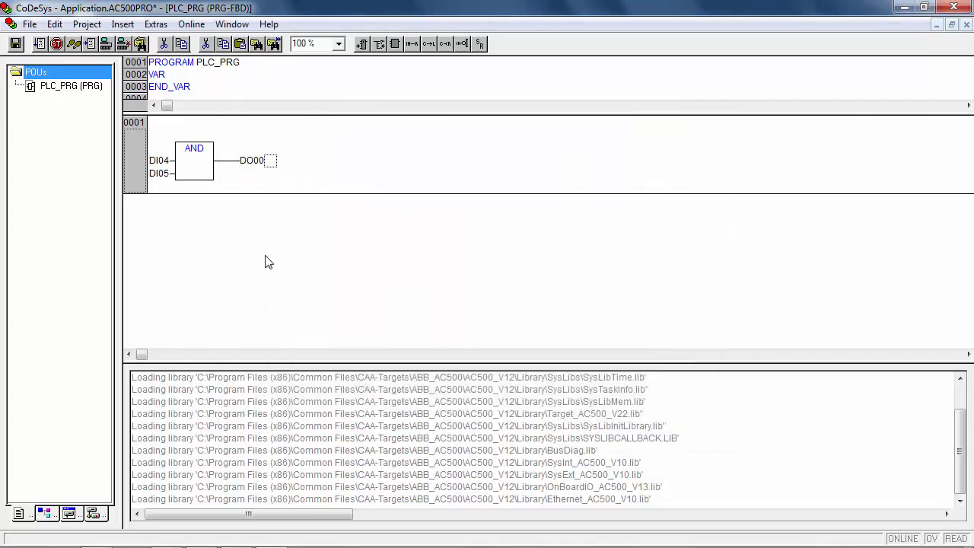
right_click(158, 233)
click(203, 255)
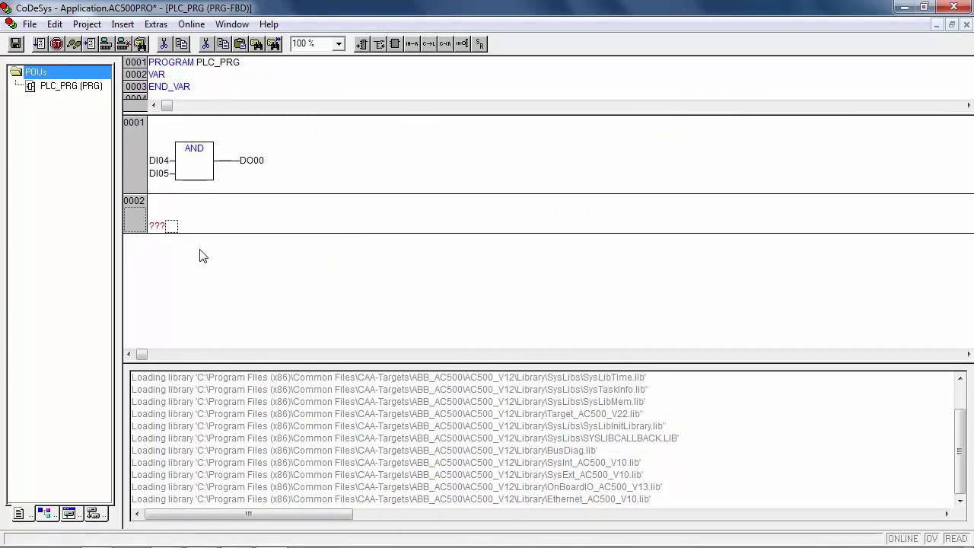
Insert an assignment in network 0002 taking DO00 as input and DO01 as output.
click(172, 227)
right_click(173, 228)
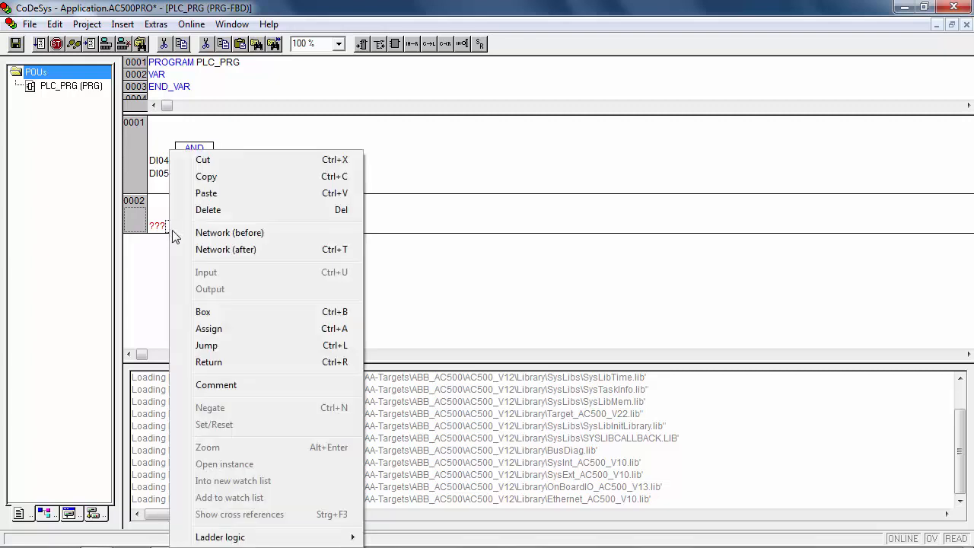
click(209, 307)
click(151, 240)
key(F2)
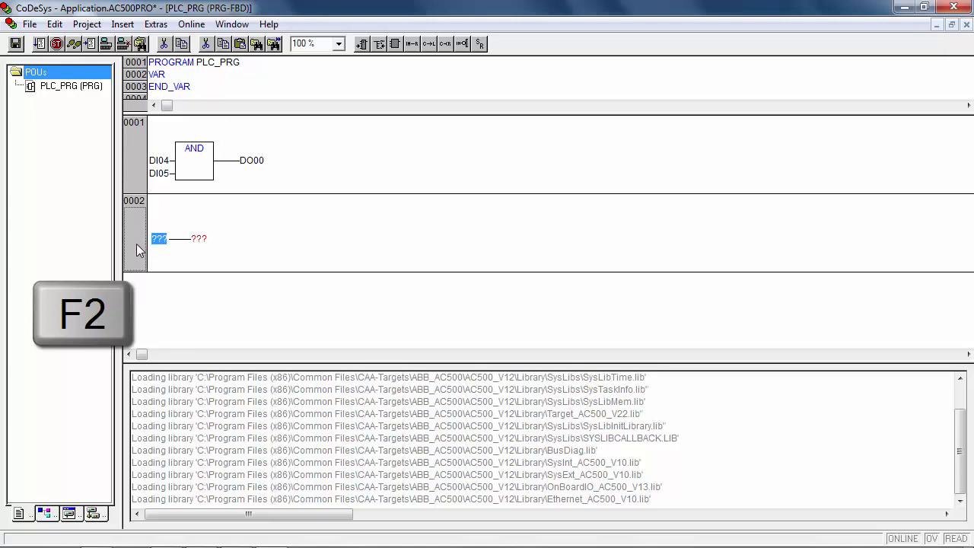
key(F2)
click(710, 152)
click(218, 245)
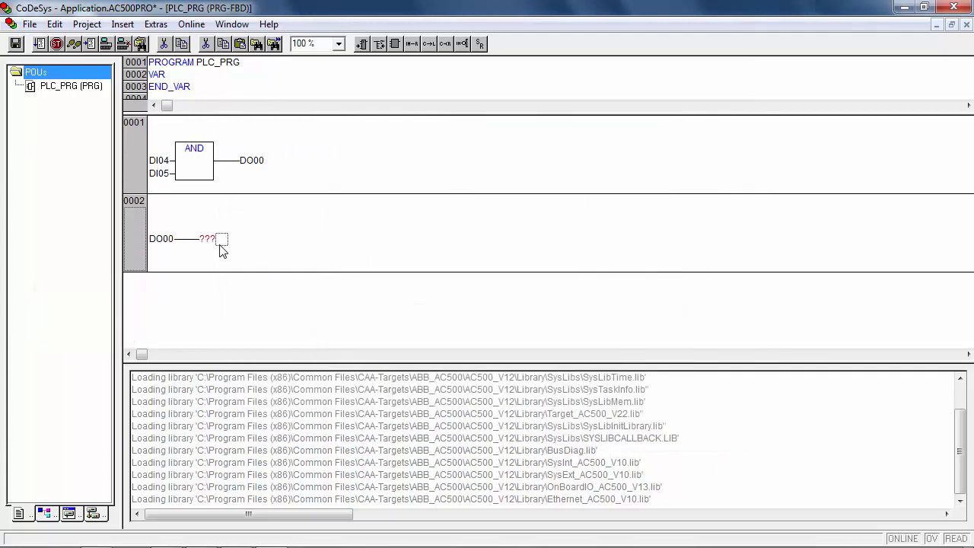
click(212, 242)
text(DC)
key(Return)
Negate the DO00 input so DO01 becomes its inverse.
right_click(179, 242)
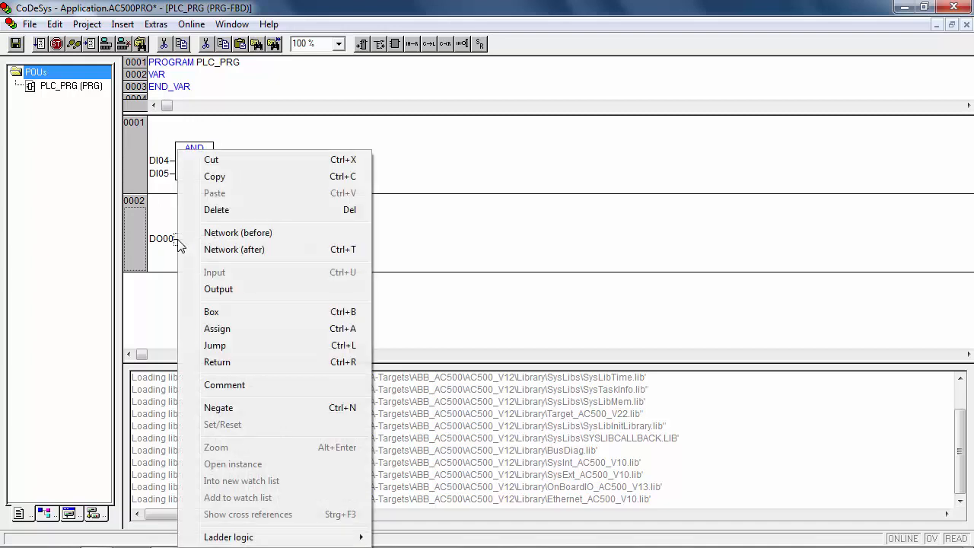
click(218, 408)
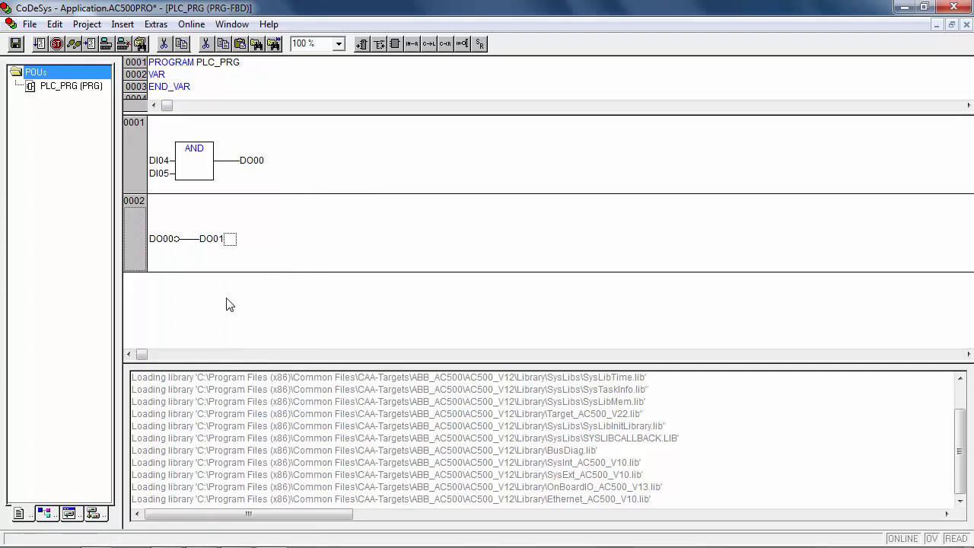
click(175, 127)
right_click(175, 127)
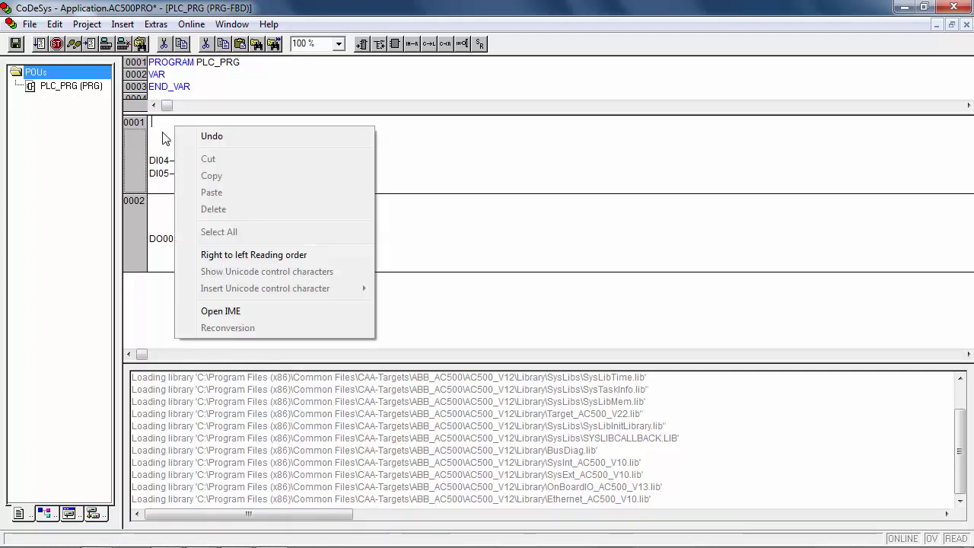
Add the comment 'DI04 AND DI05 = DO00' to network 0001 and widen the project panel.
right_click(162, 133)
click(221, 367)
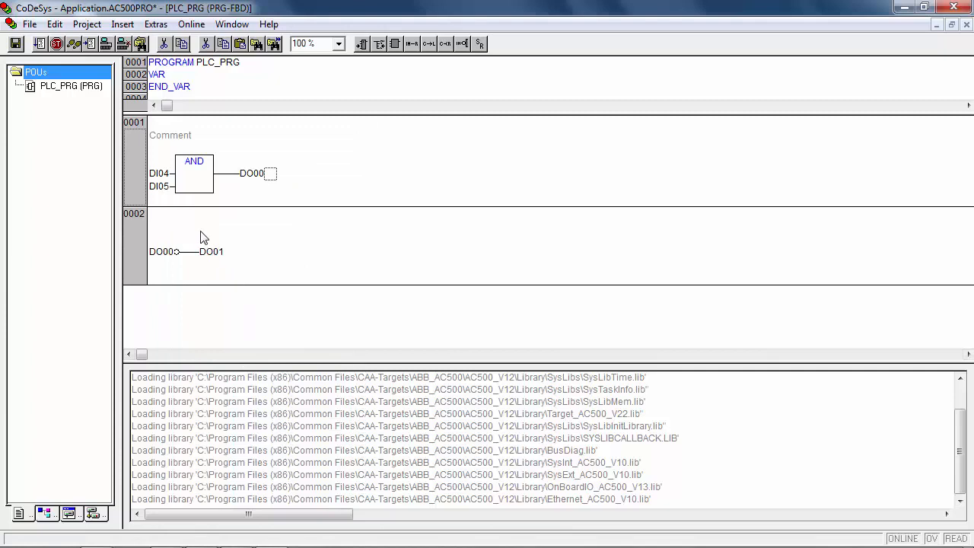
click(175, 135)
click(174, 135)
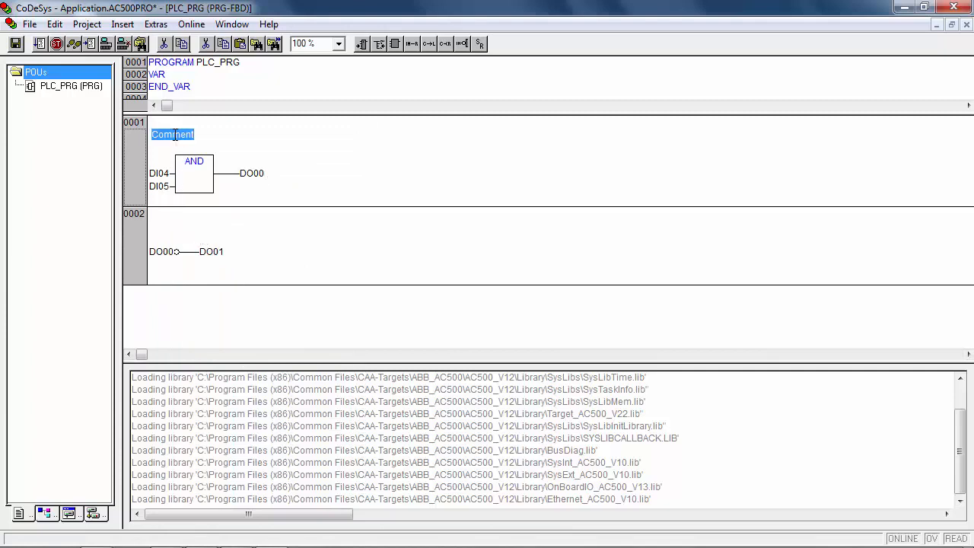
text(DI04 AND DI05 =)
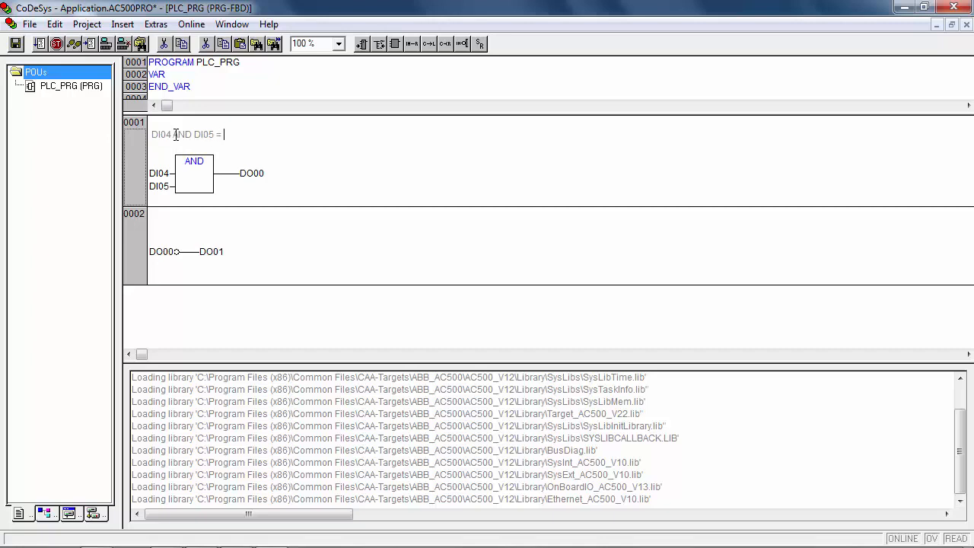
text( DO00)
drag(118, 251, 283, 251)
Append a task in Task configuration with interval t#10ms and a t#15ms watchdog.
click(217, 514)
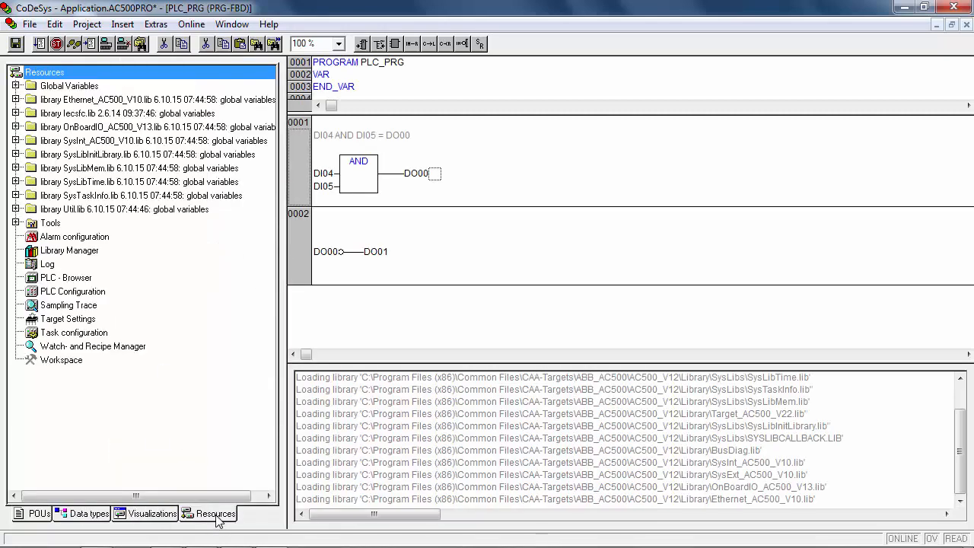
double_click(82, 338)
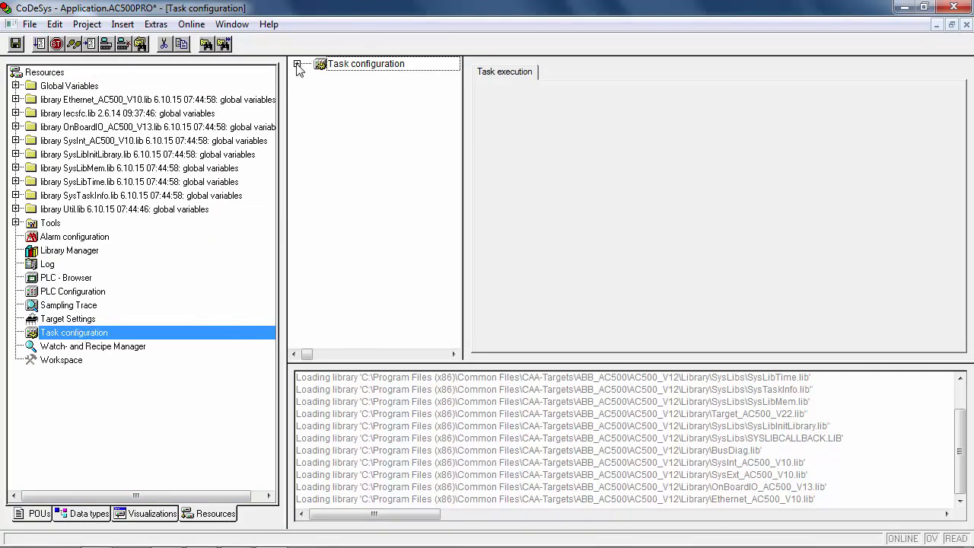
click(297, 65)
right_click(364, 67)
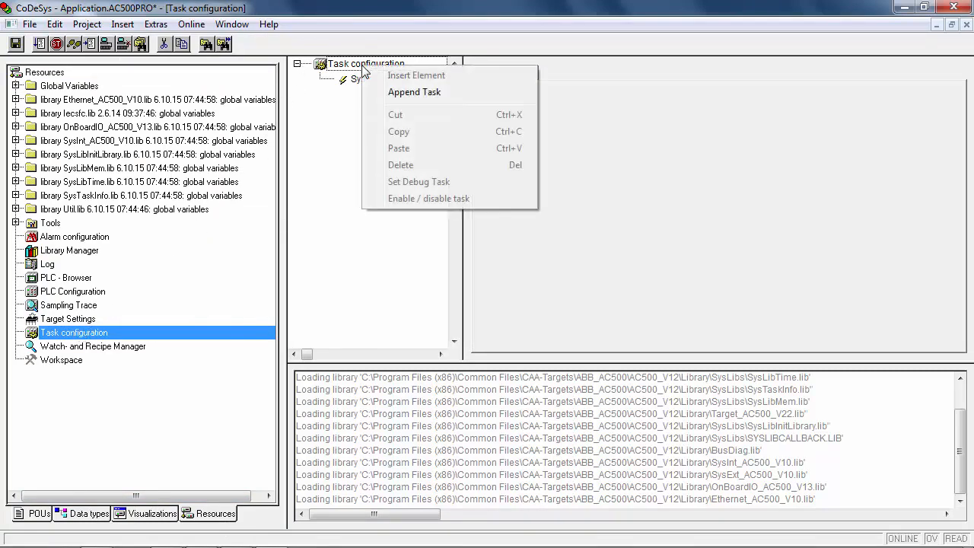
click(415, 92)
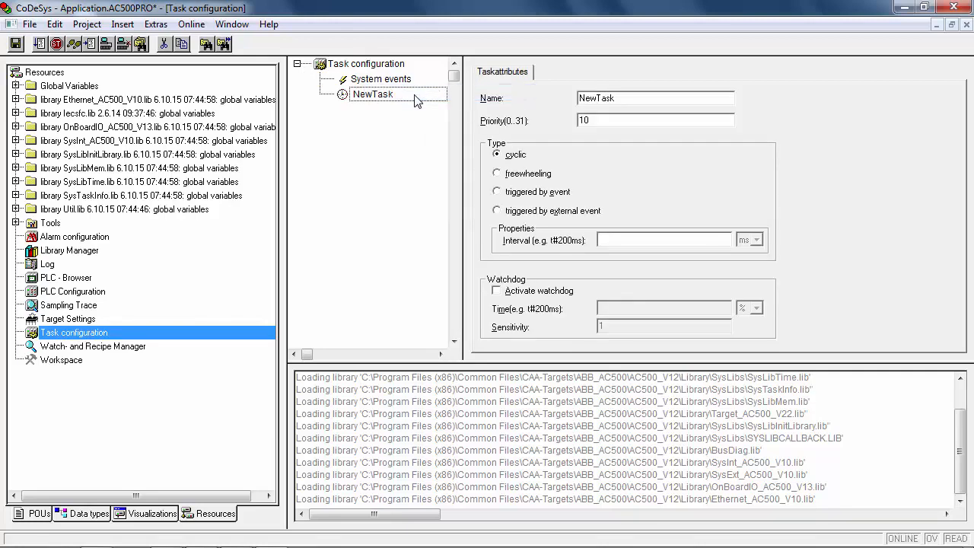
click(609, 239)
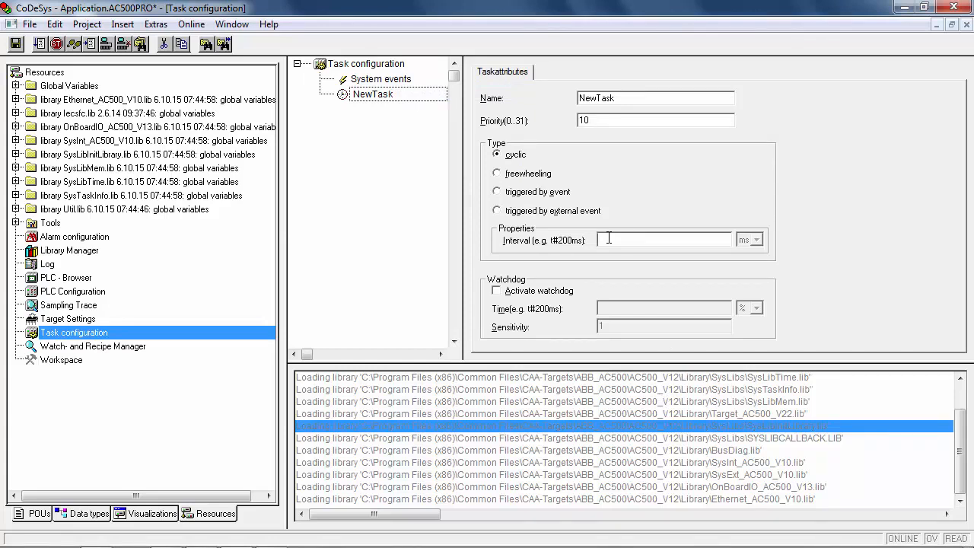
text(t#10ms)
click(497, 290)
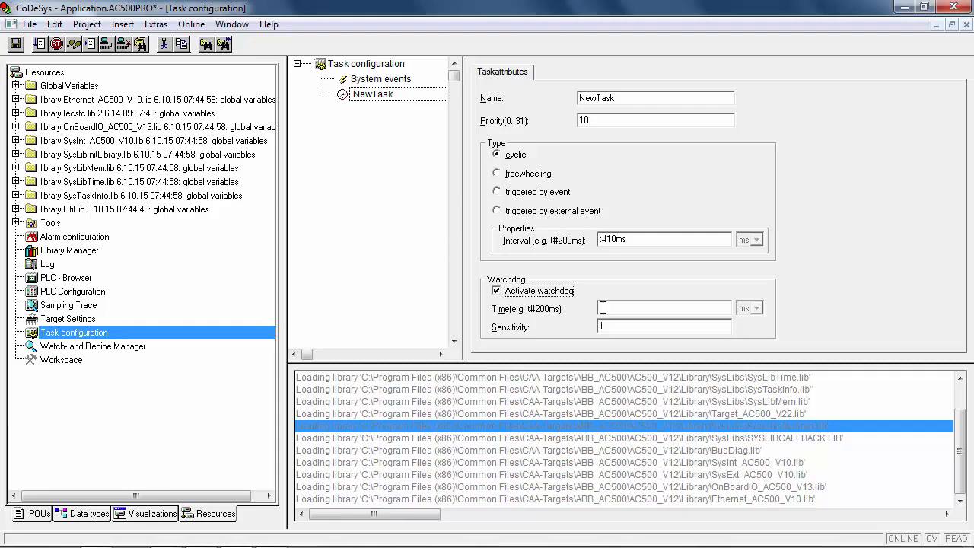
text(t#15ms)
Add a program call to PLC_PRG in NewTask.
right_click(394, 95)
click(445, 120)
click(700, 98)
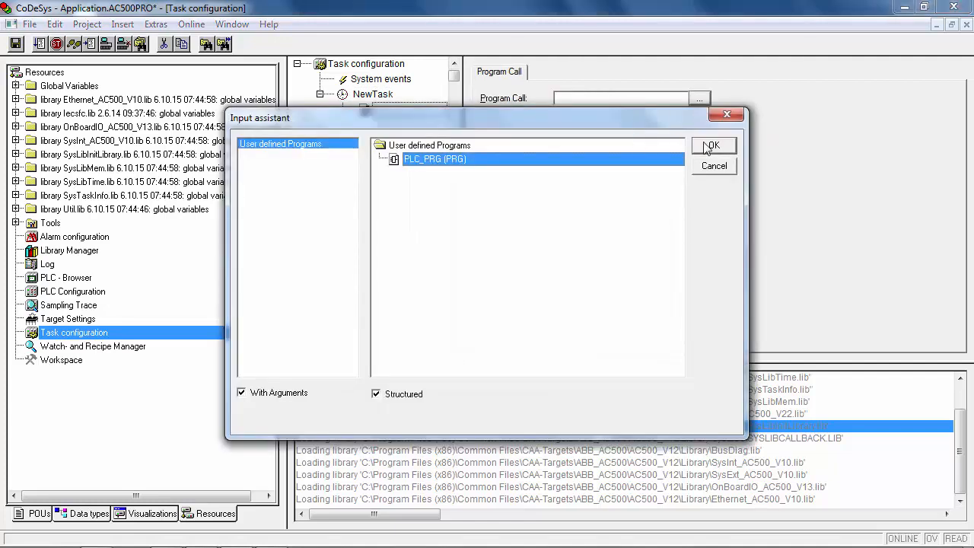
key(Return)
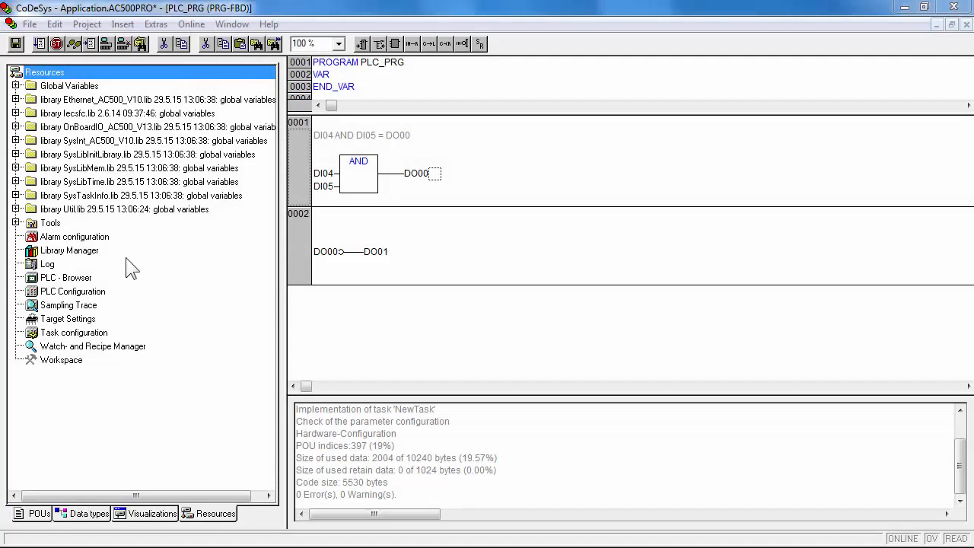
Confirm the general Target Settings with OK and return to the POUs list showing PLC_PRG.
click(82, 323)
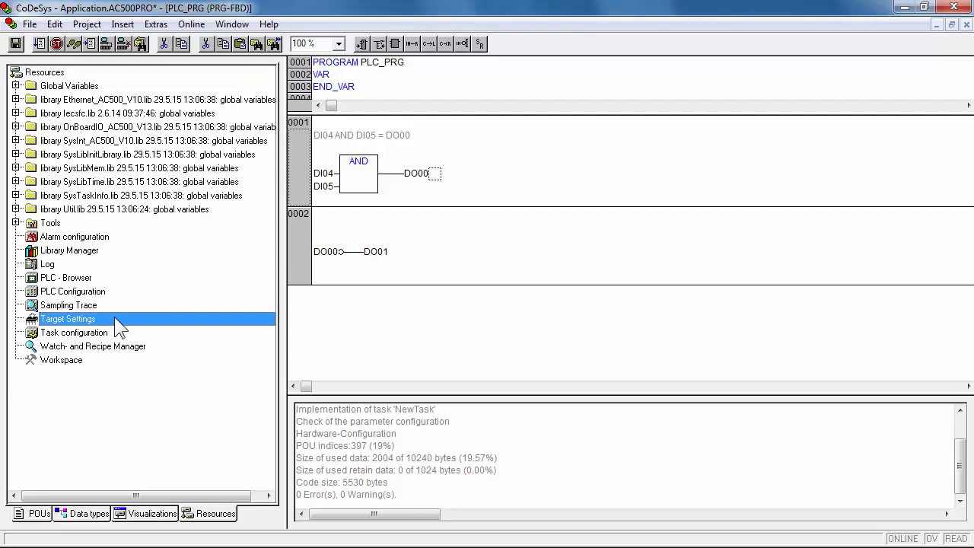
double_click(115, 318)
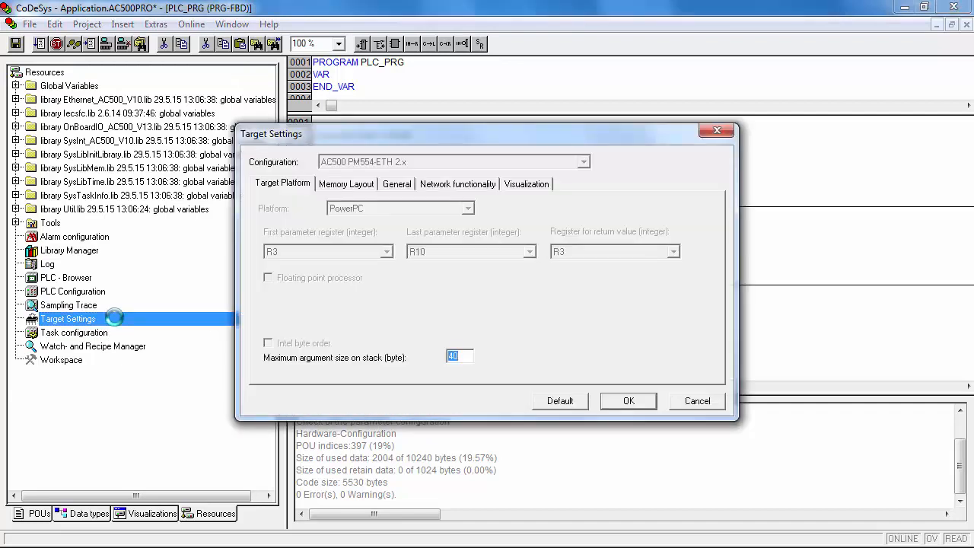
click(396, 184)
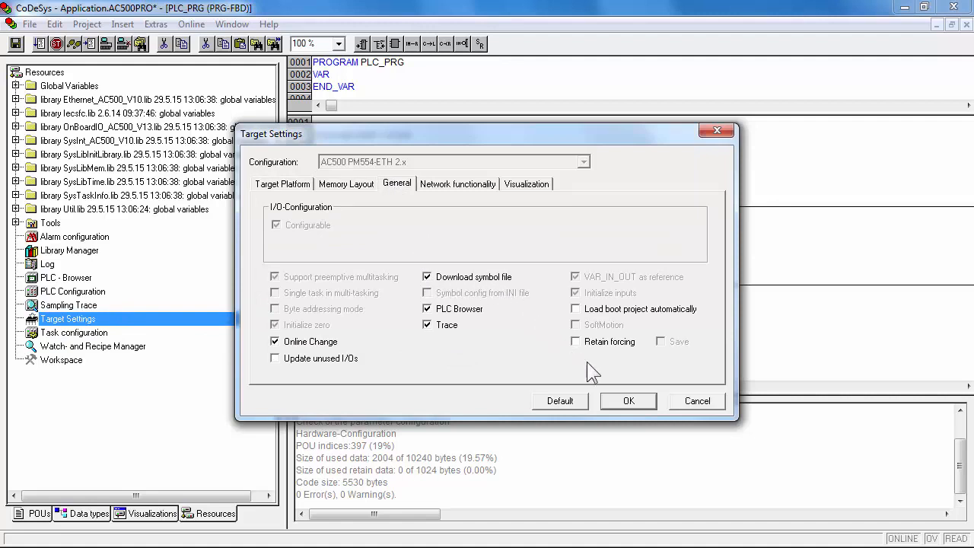
click(628, 401)
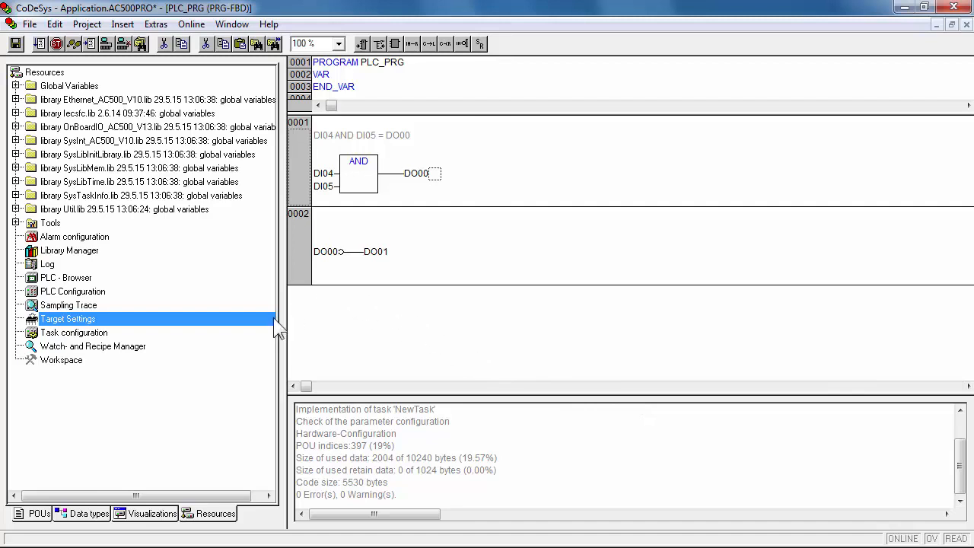
click(36, 514)
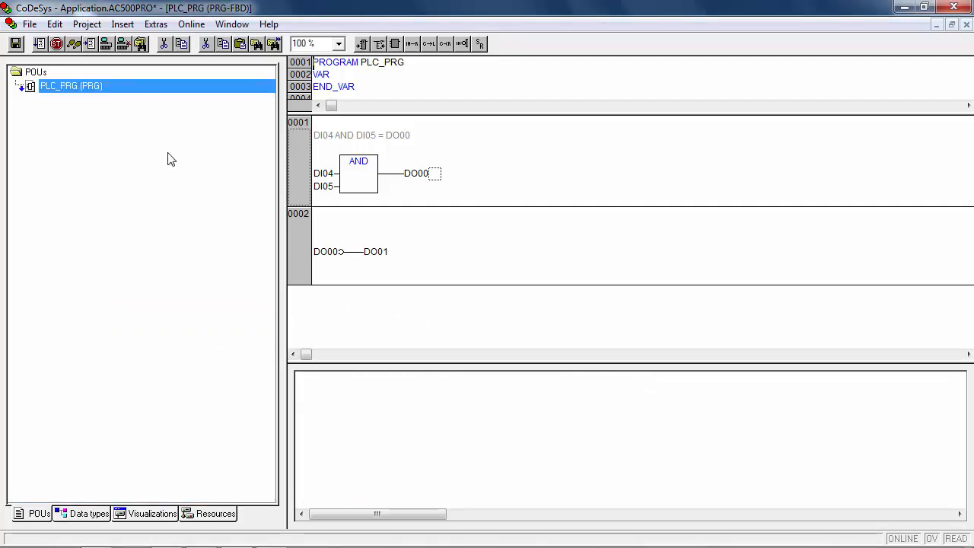
In Project Options' symbol configuration, clear all default symbol export attributes for the project.
click(87, 24)
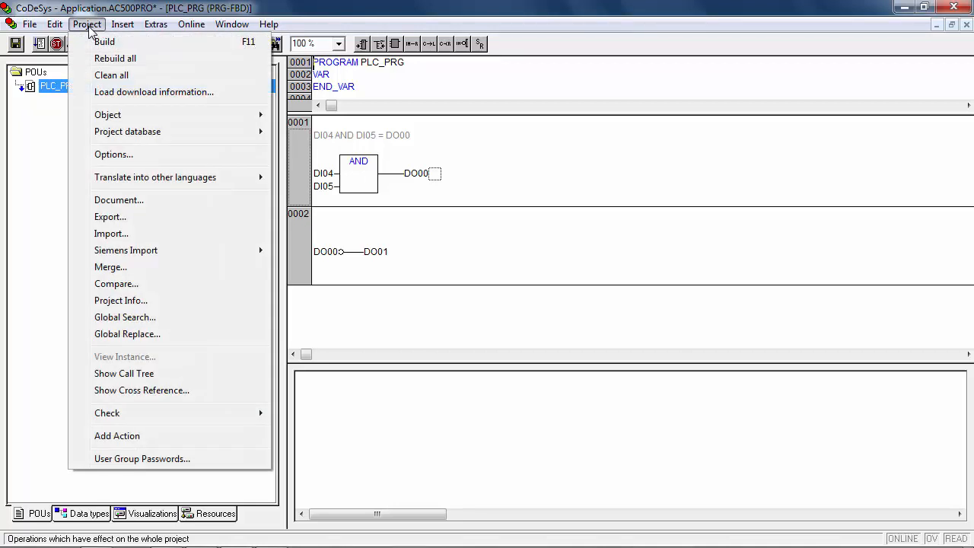
click(120, 155)
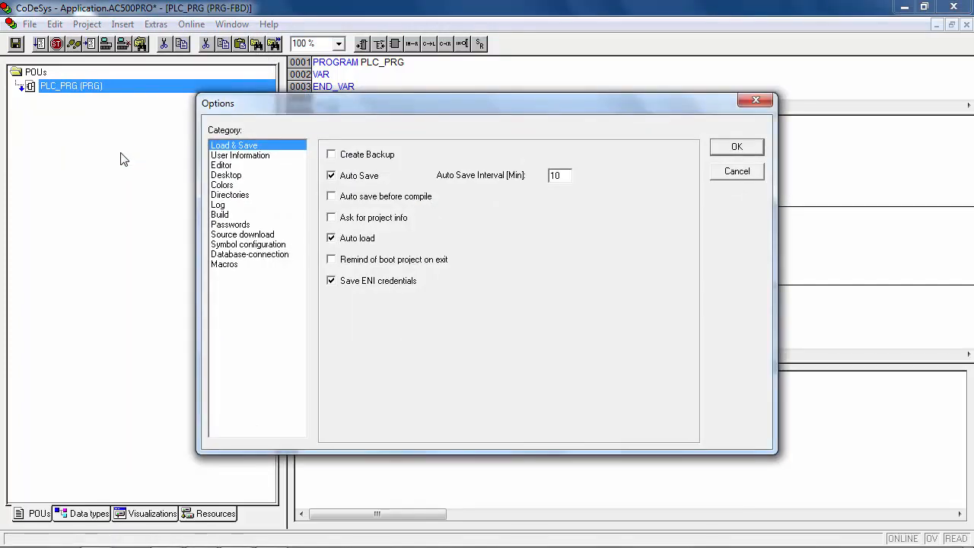
click(239, 247)
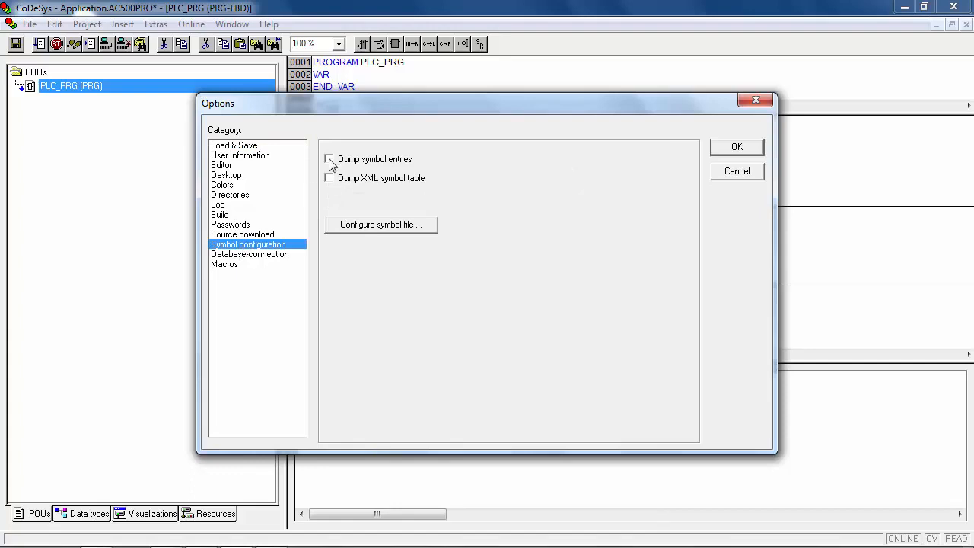
click(362, 230)
click(326, 486)
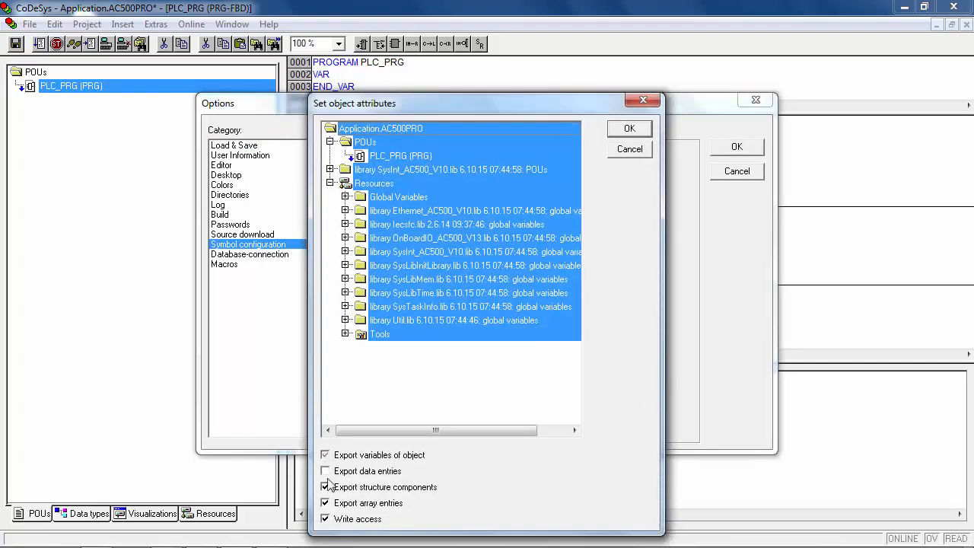
click(326, 519)
click(326, 502)
click(325, 455)
click(637, 128)
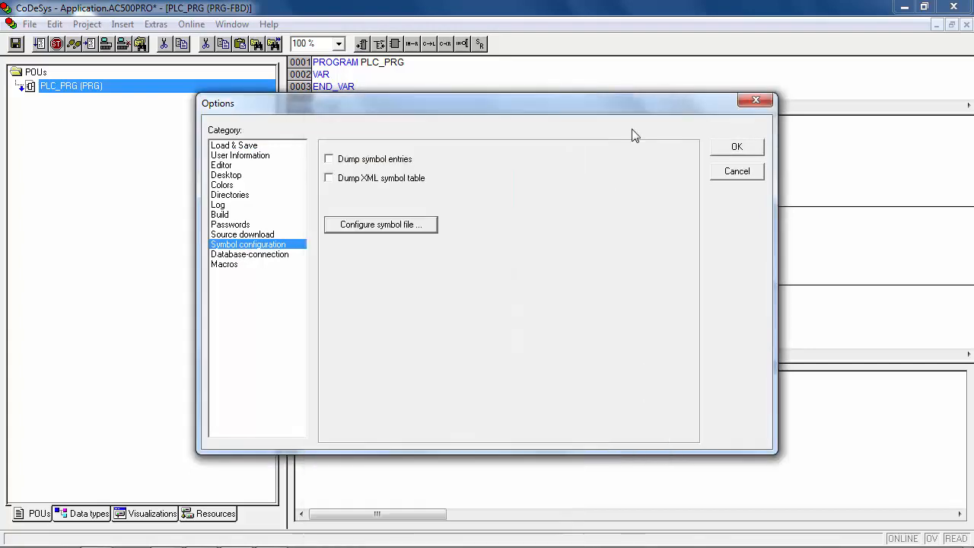
Export OBIO_Module_Mapping variables with structures, arrays and write access, and enable symbol dumping.
click(372, 227)
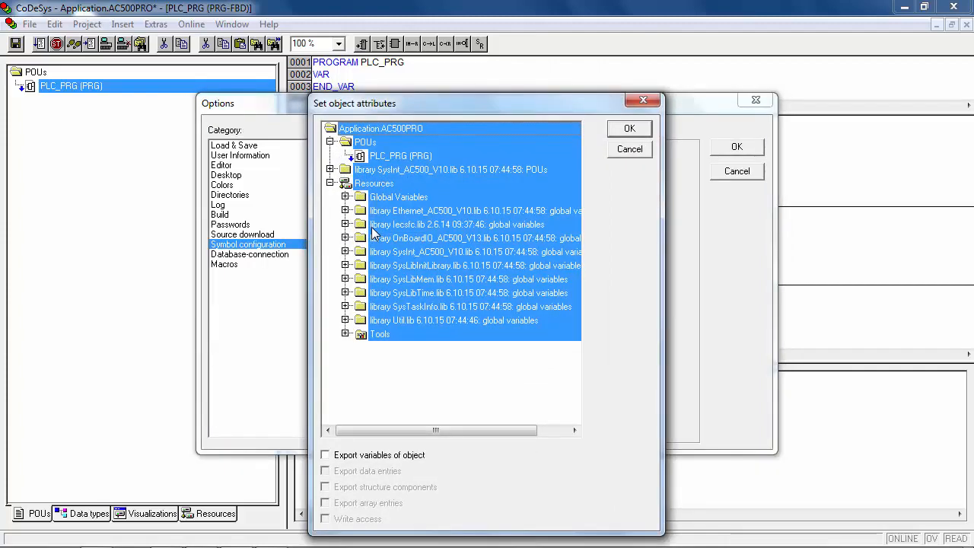
click(346, 197)
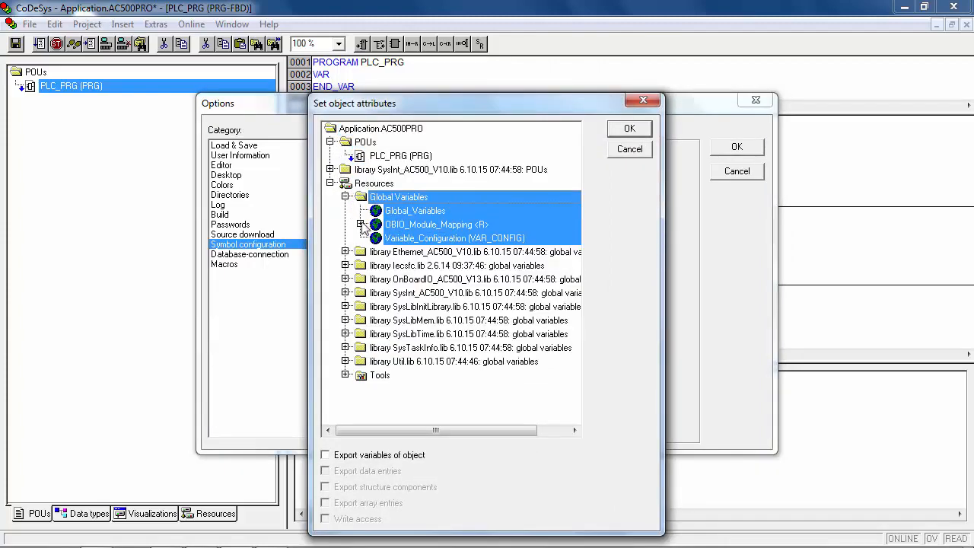
click(360, 224)
click(325, 455)
click(325, 486)
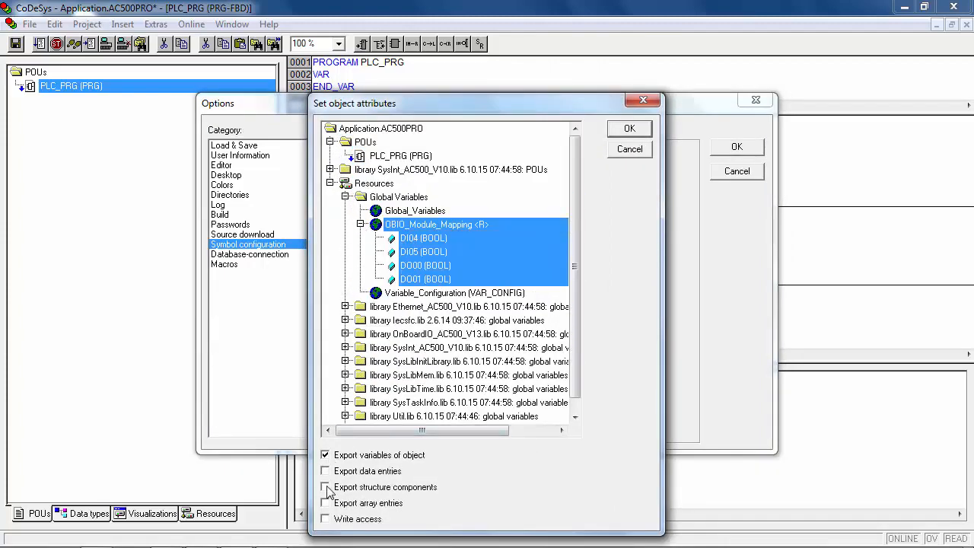
click(326, 502)
click(325, 518)
click(626, 132)
click(735, 148)
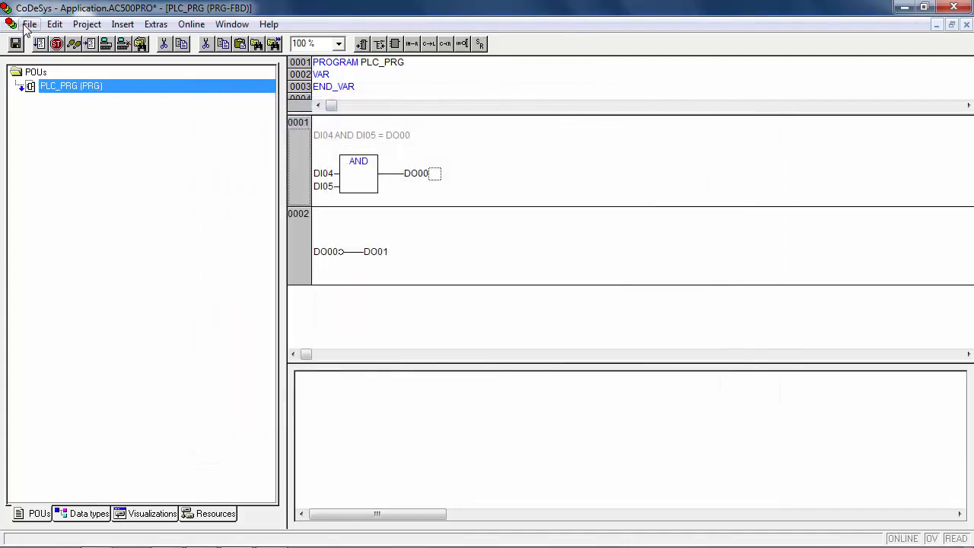
Clean all build results and rebuild the whole CoDeSys project.
click(85, 25)
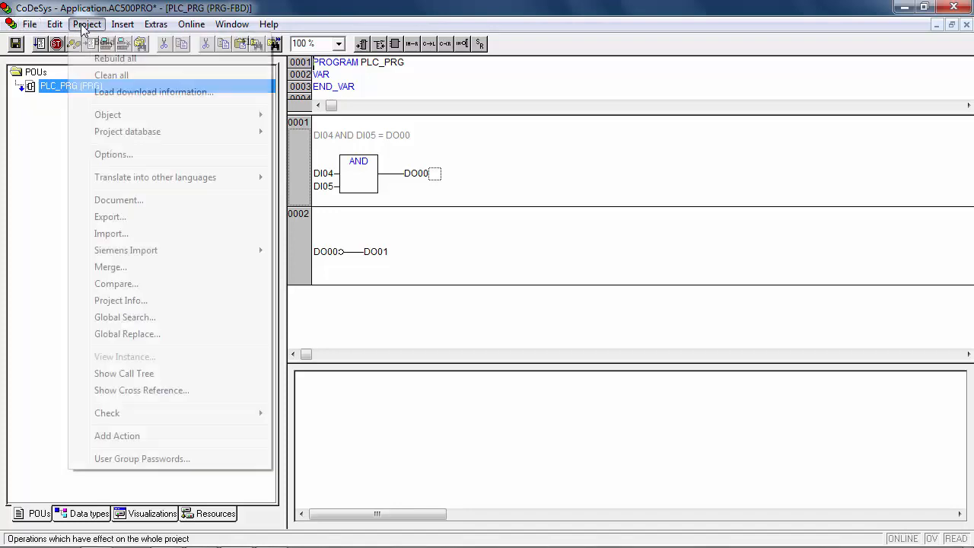
click(107, 75)
click(86, 23)
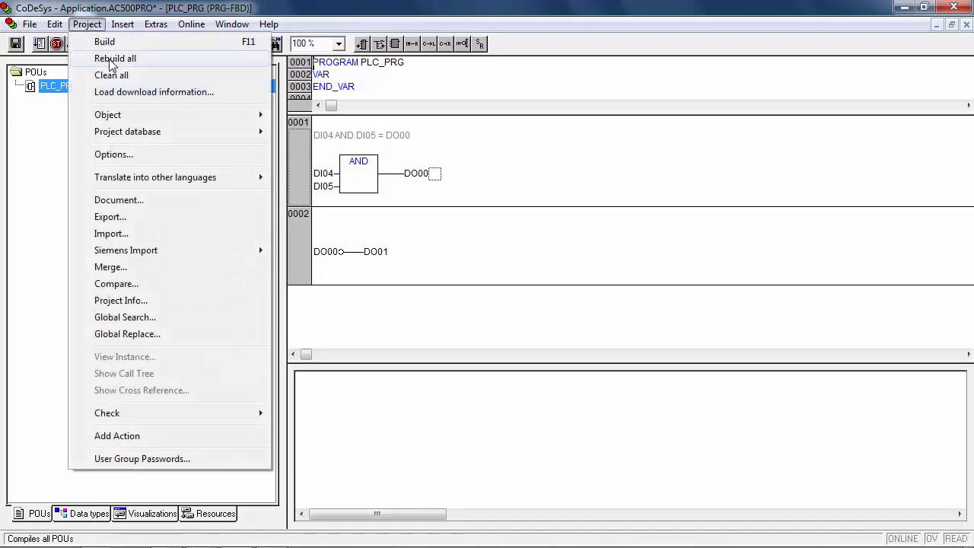
click(114, 58)
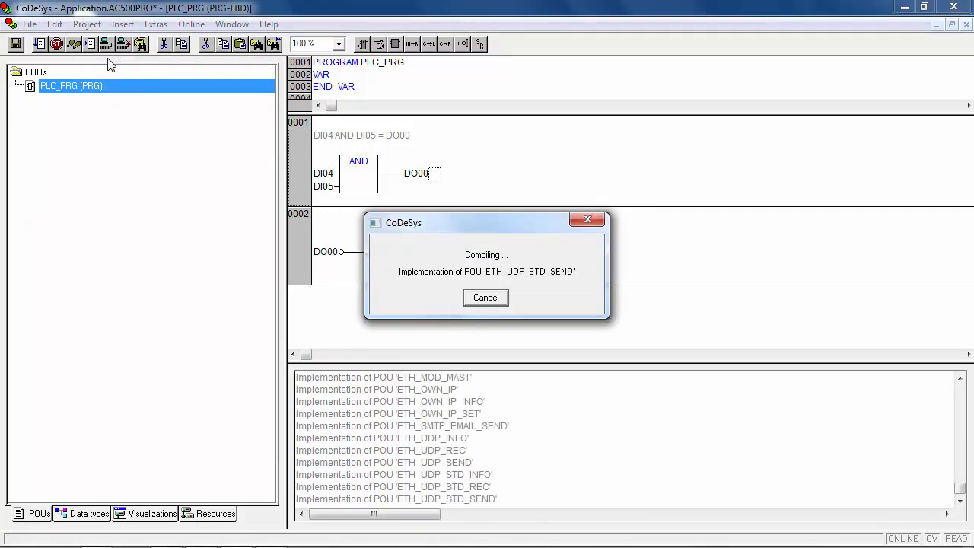
Save the CoDeSys project and exit CoDeSys.
click(30, 23)
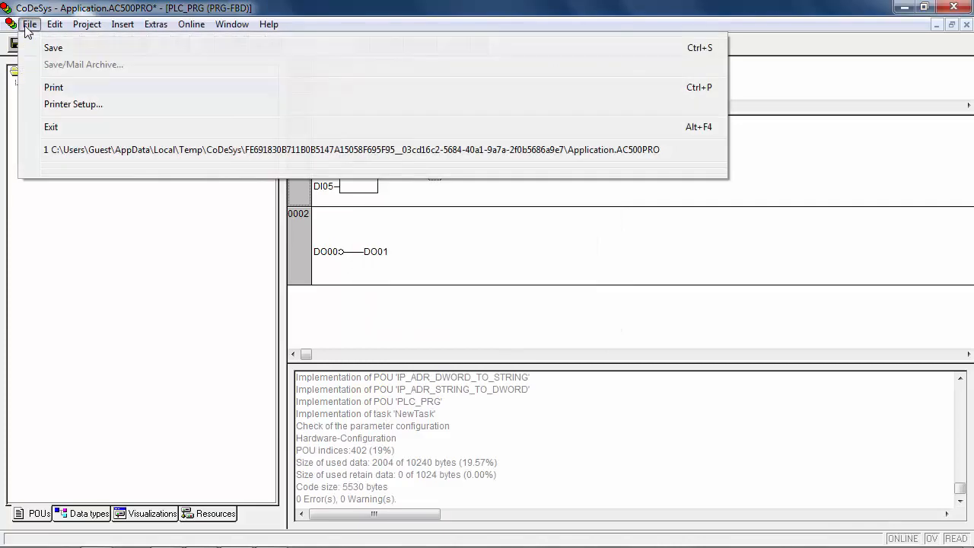
click(34, 47)
click(30, 26)
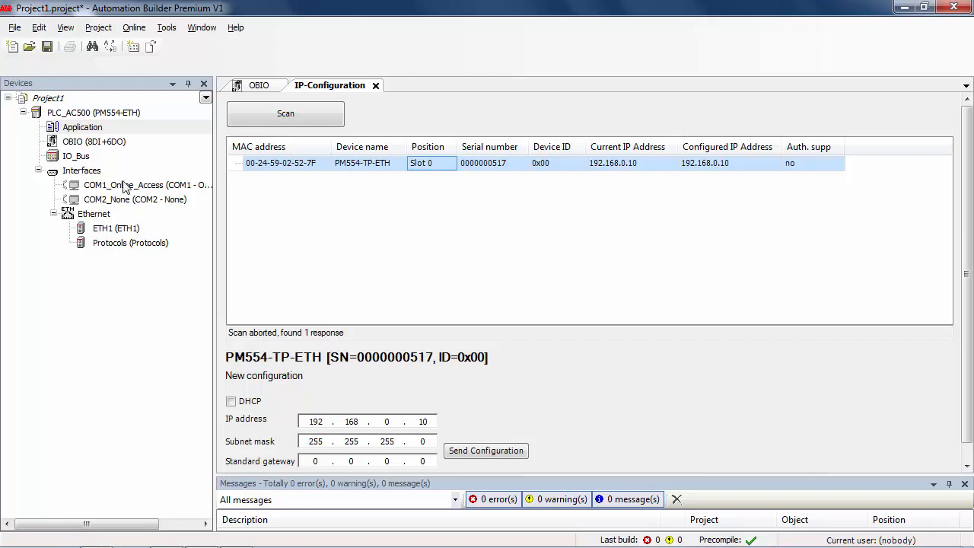
Export the Application's symbol file to the root of Local Disk (C:) and acknowledge the success message.
right_click(119, 130)
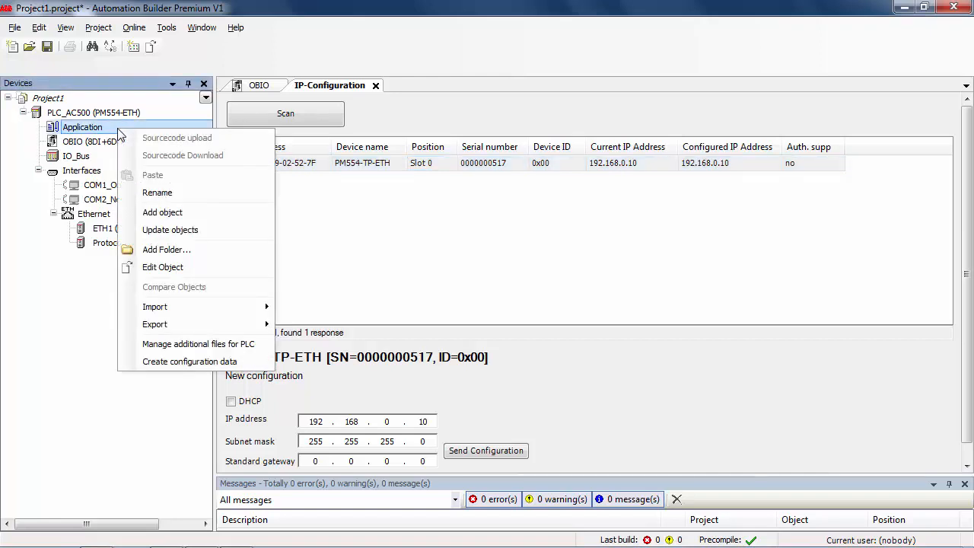
mouse_move(164, 328)
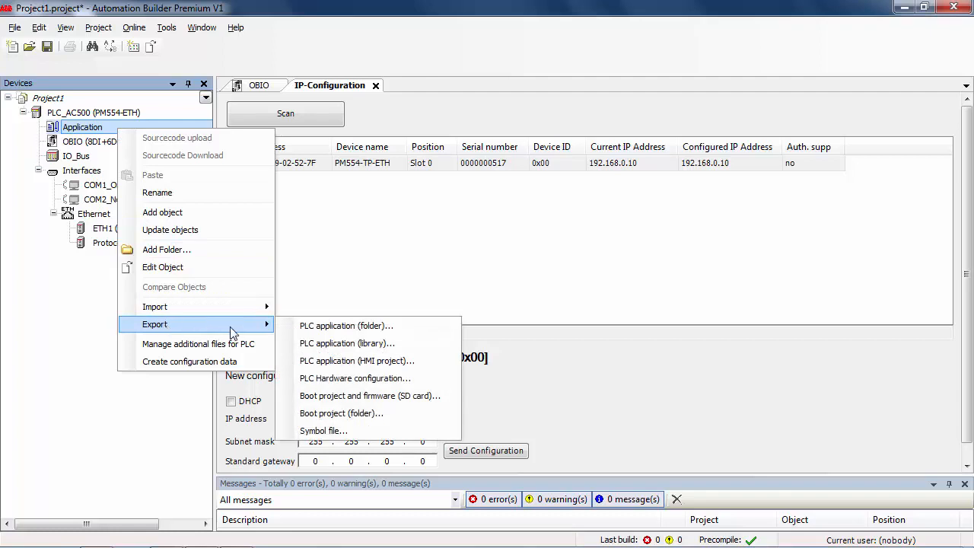
click(328, 431)
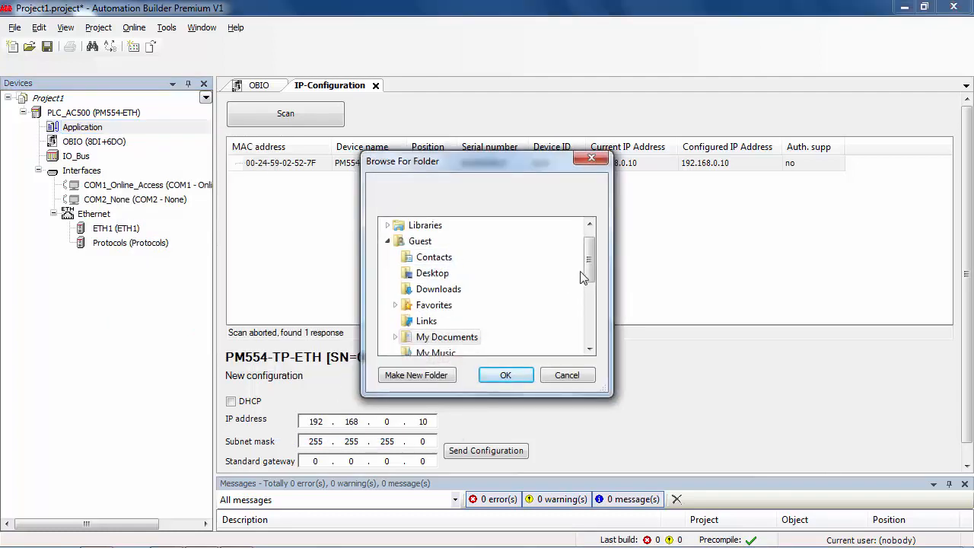
scroll(384, 329, down, 3)
click(444, 305)
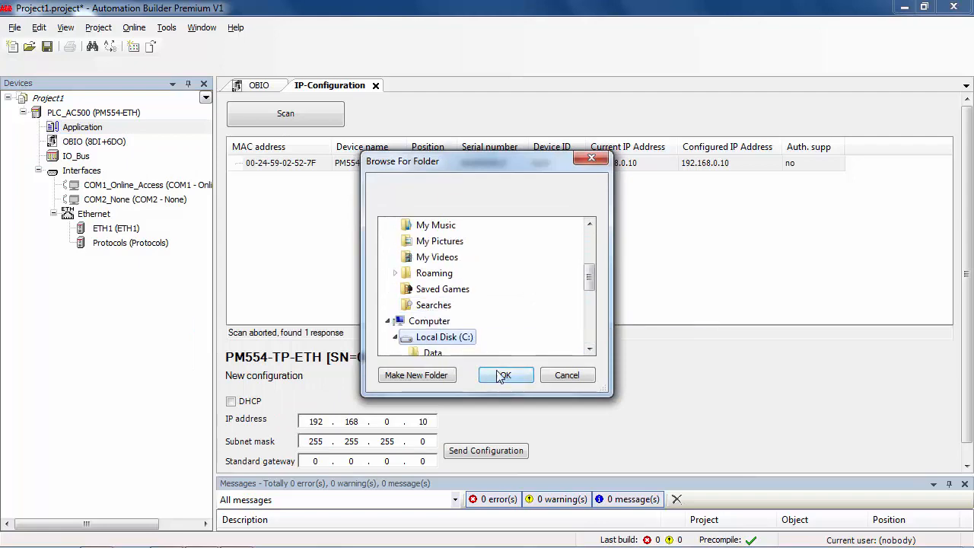
click(505, 375)
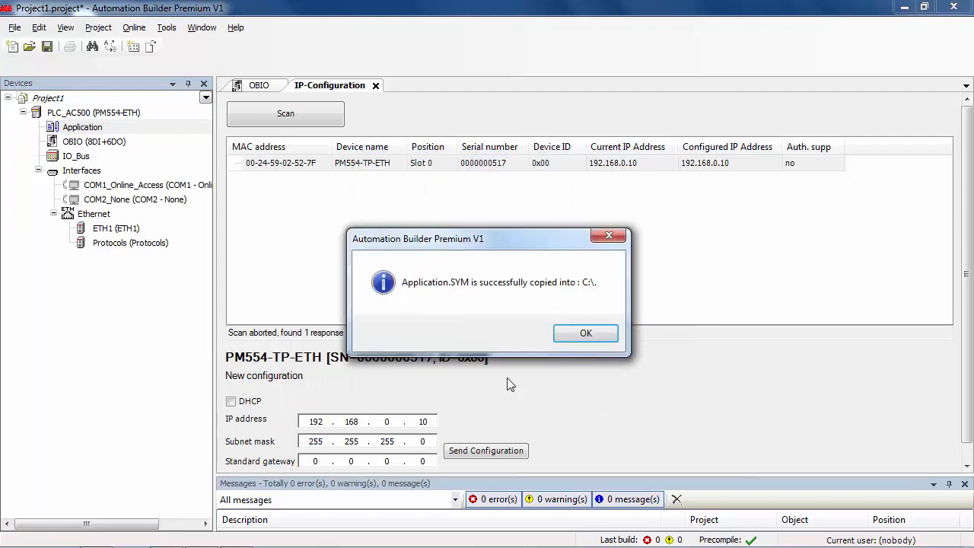
click(584, 334)
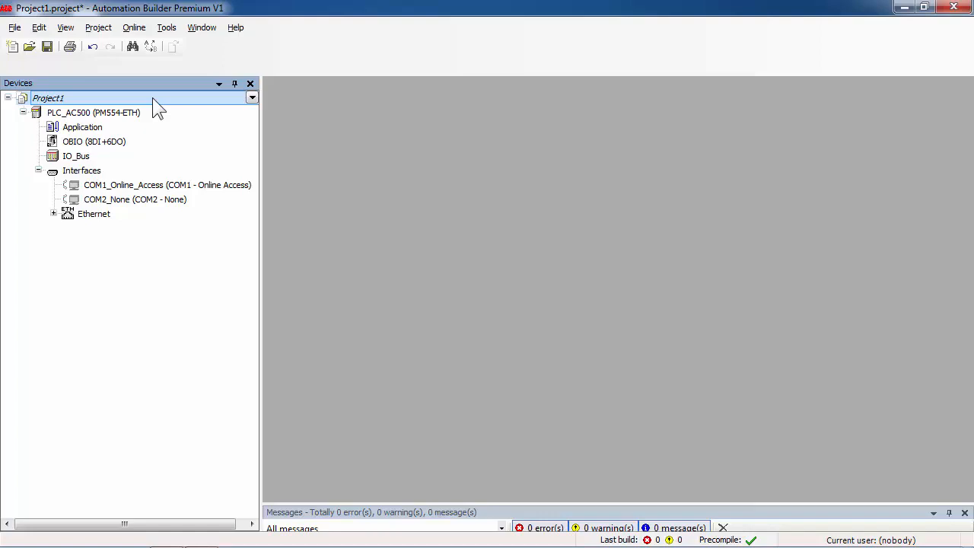
Add a CP600-eCo Control Panel device to Project1.
right_click(153, 97)
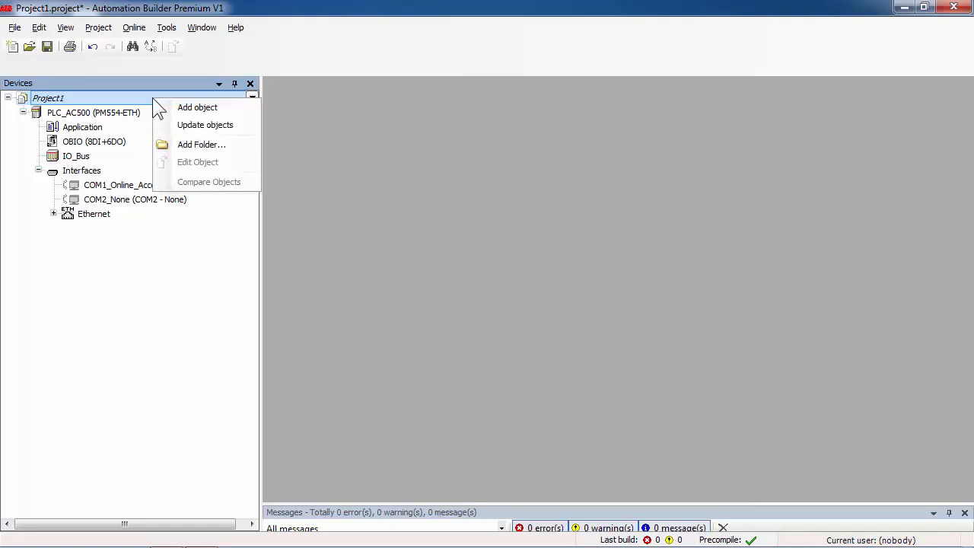
click(191, 109)
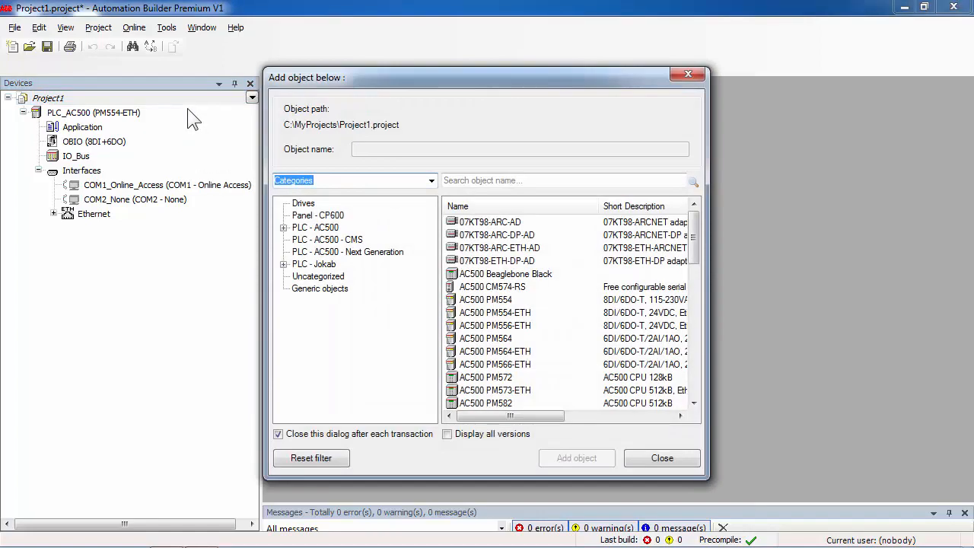
click(316, 217)
click(497, 241)
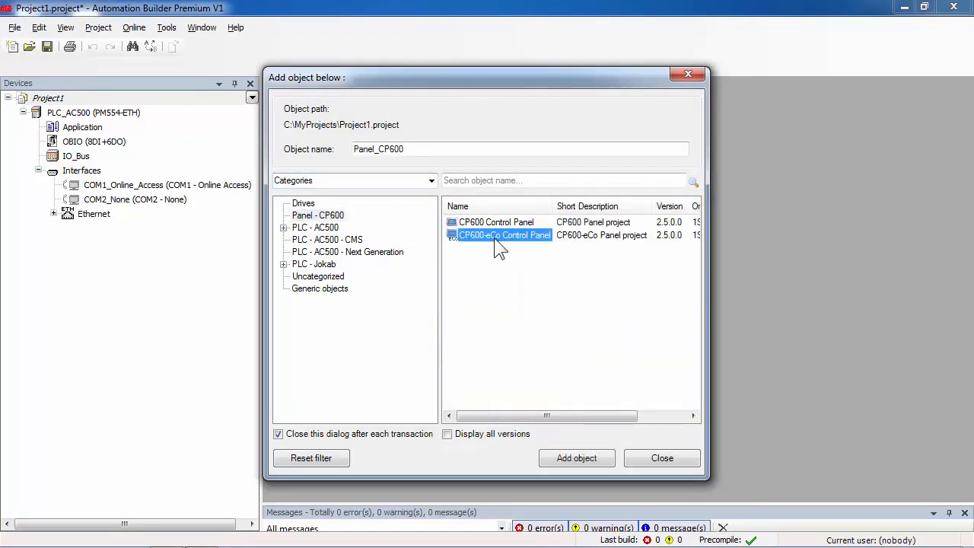
click(588, 460)
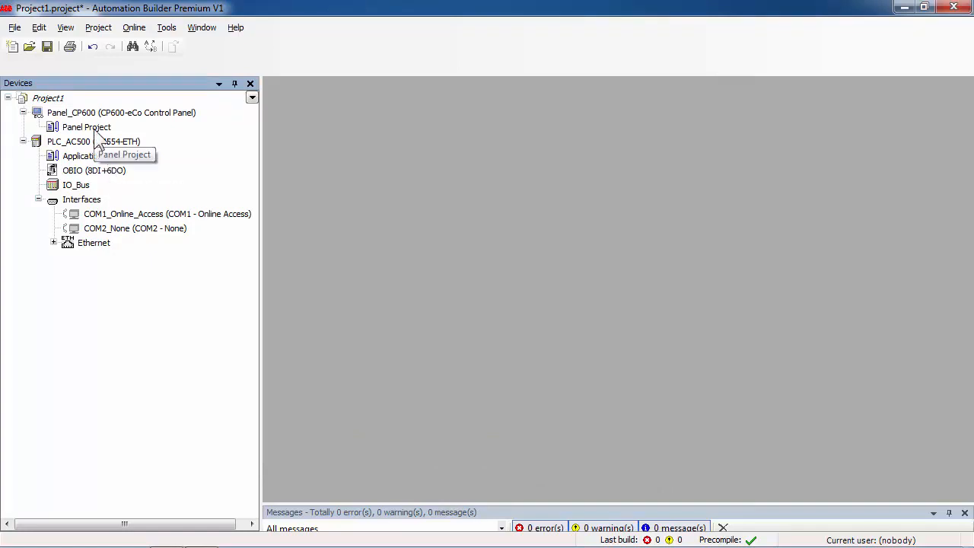
Create a new Panel Project for Panel_CP600 instead of importing one.
click(98, 130)
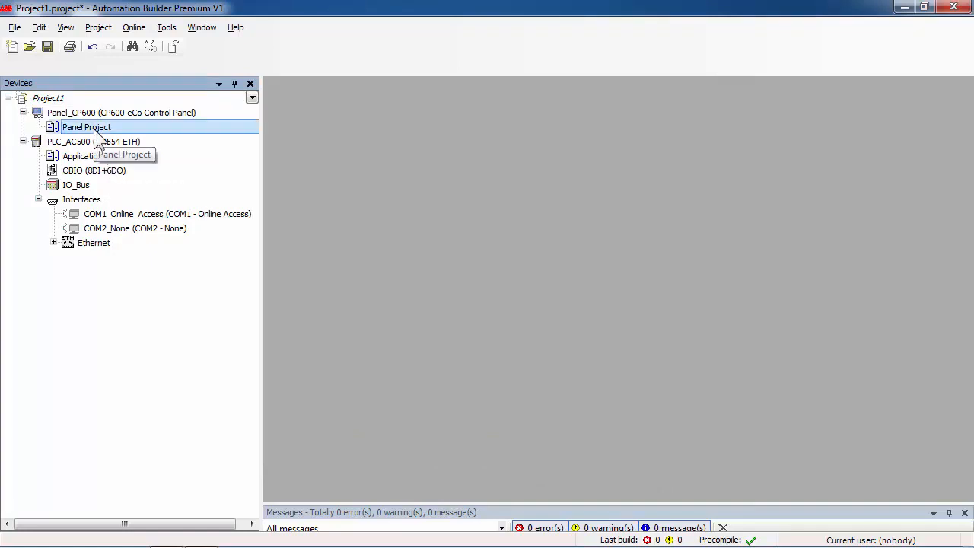
double_click(96, 130)
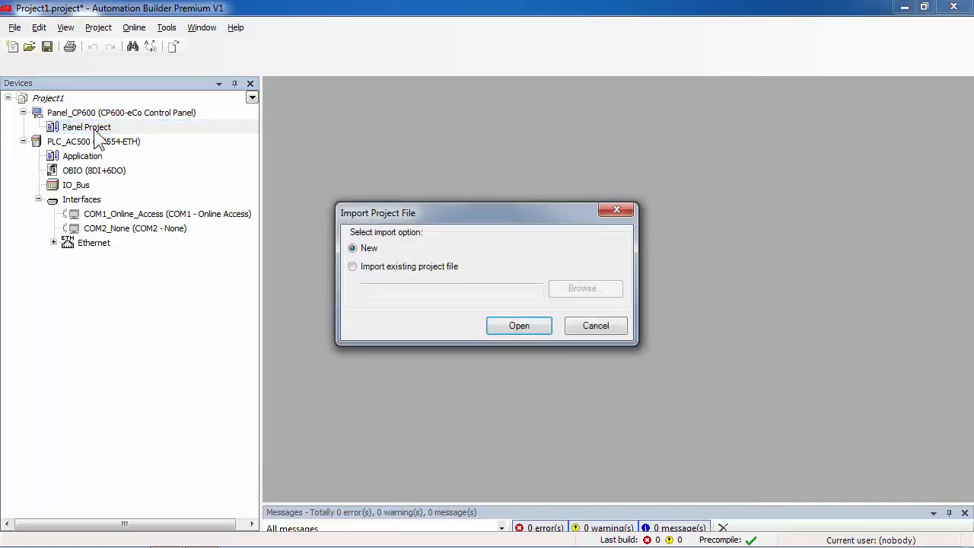
click(532, 329)
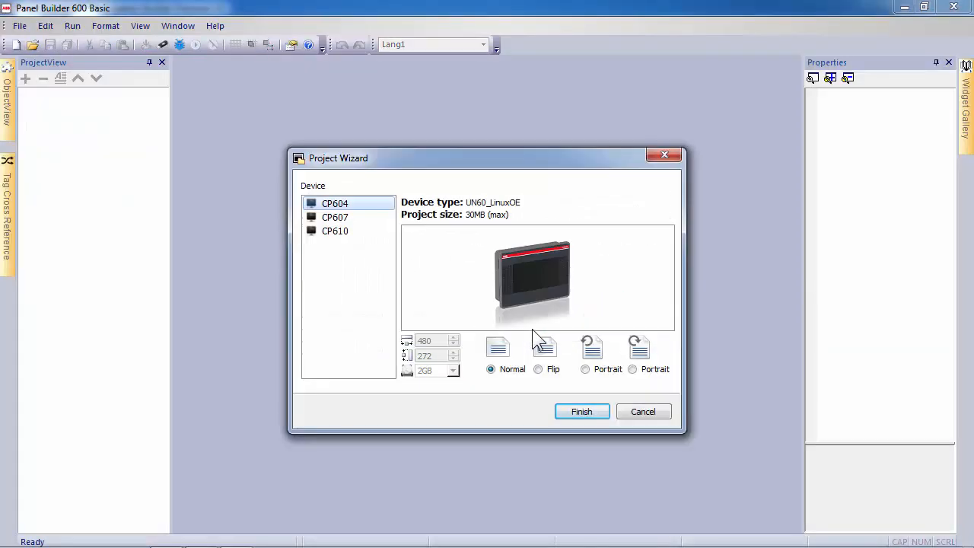
Choose the CP607 device in the Project Wizard and finish the wizard.
click(335, 218)
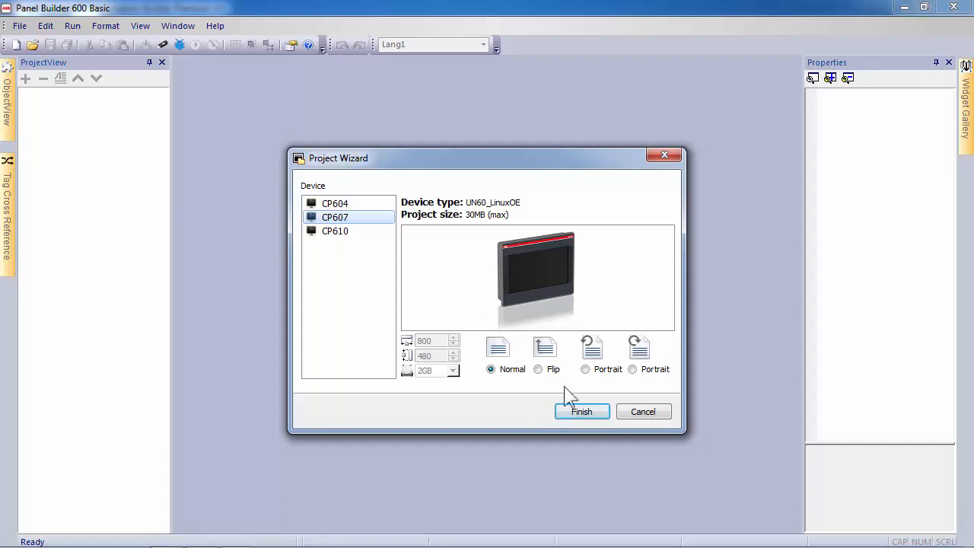
click(591, 415)
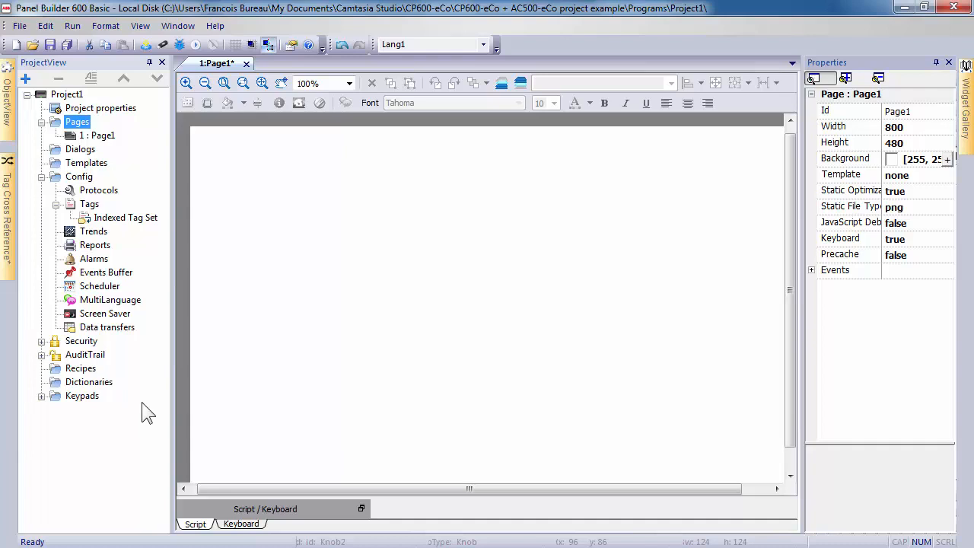
Add an ABB CoDeSys ETH protocol at 192.168.0.10, port 1201, type Tcp/Ip_Level2_Route.
double_click(106, 192)
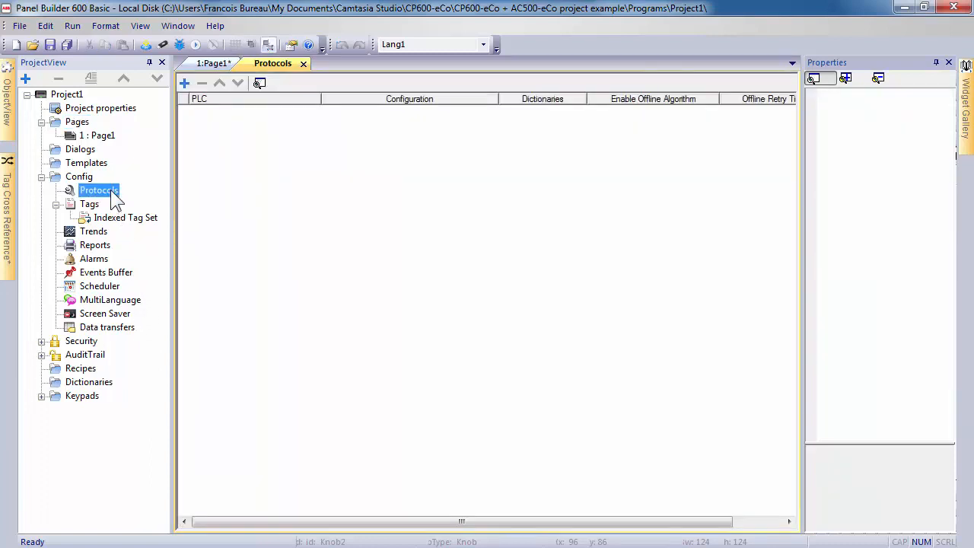
click(185, 83)
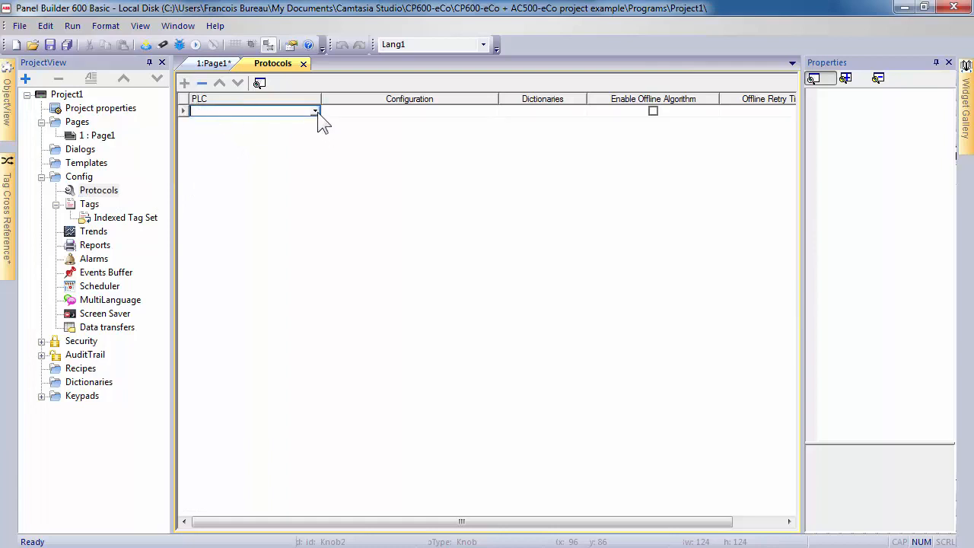
click(315, 112)
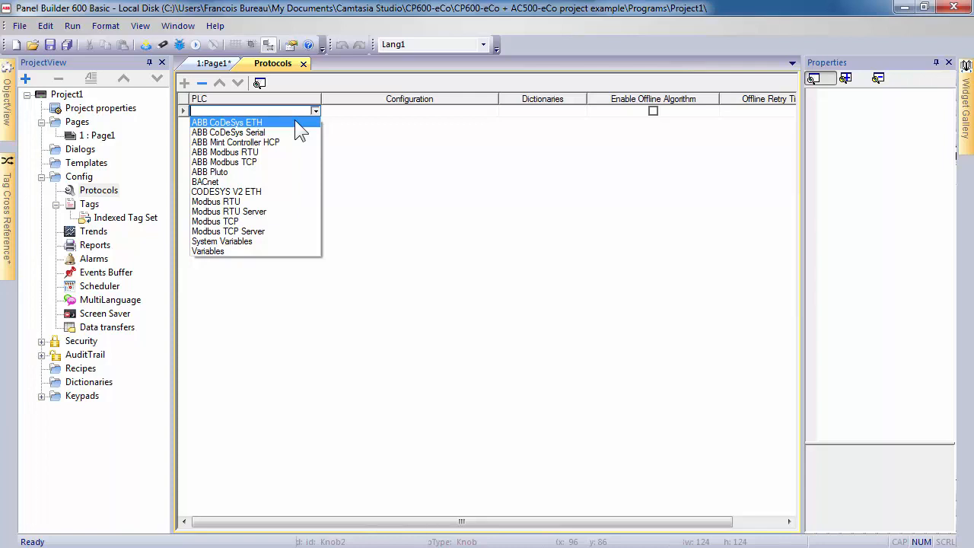
click(295, 120)
double_click(389, 189)
text(19)
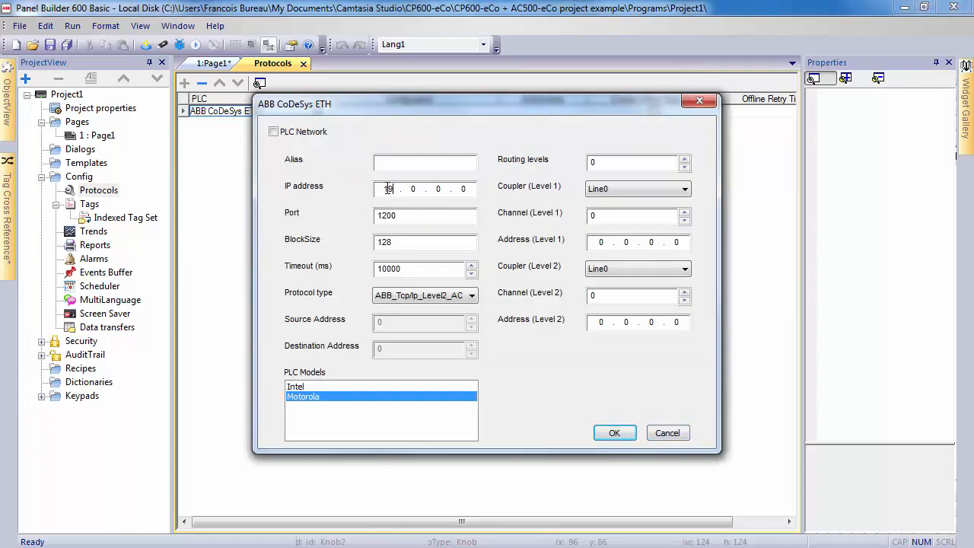
text(2.168.0.10)
click(465, 216)
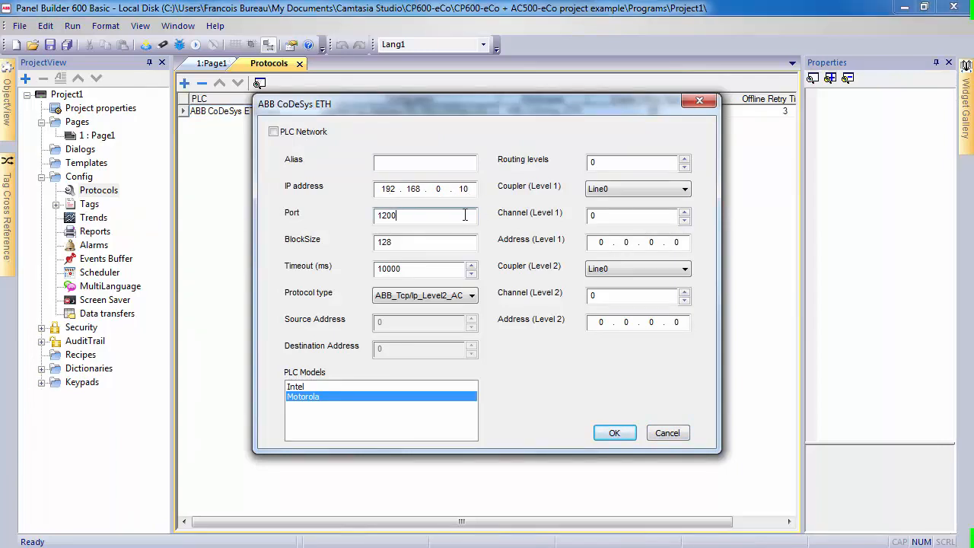
key(BackSpace)
text(1)
click(472, 297)
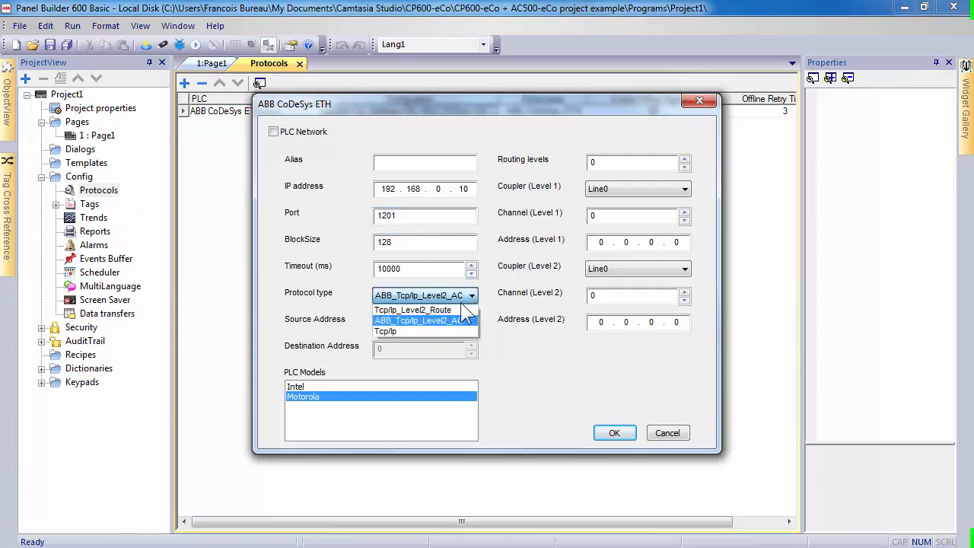
click(456, 310)
click(614, 433)
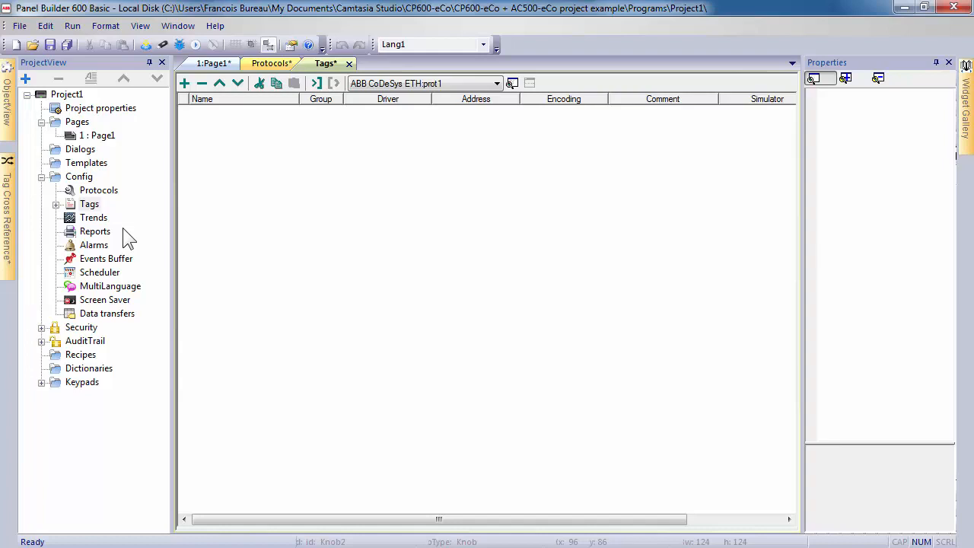
Import Application.SYM into the tag dictionary using the CodeSys v1.1 importer.
click(100, 206)
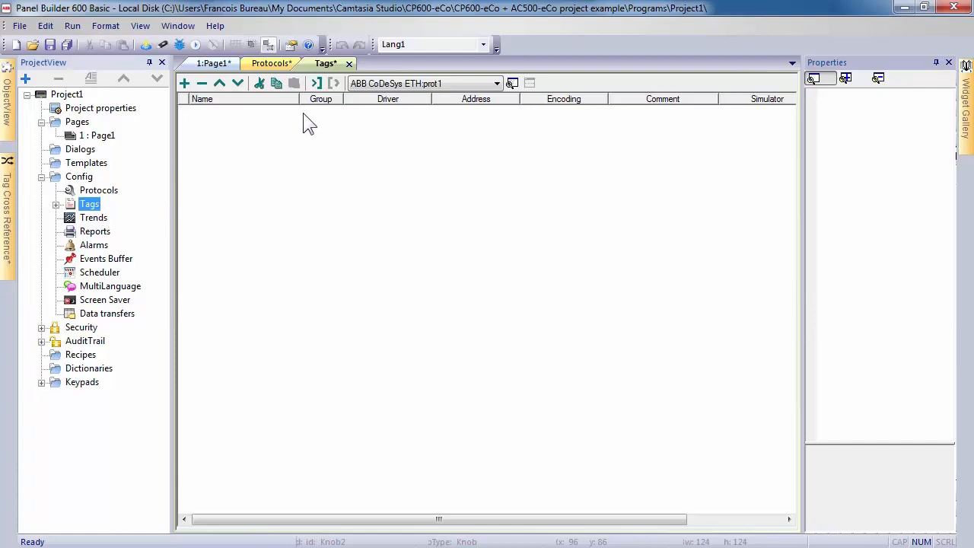
click(317, 84)
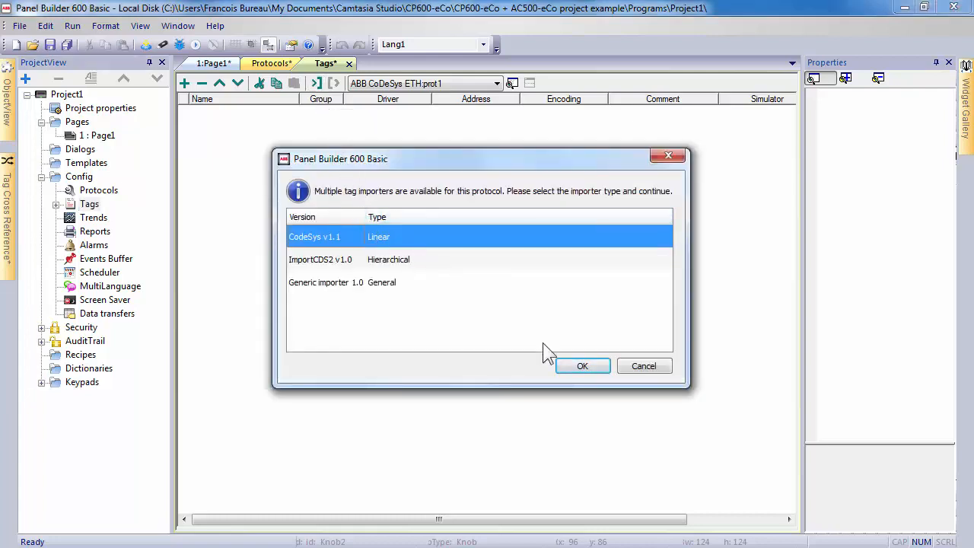
click(584, 367)
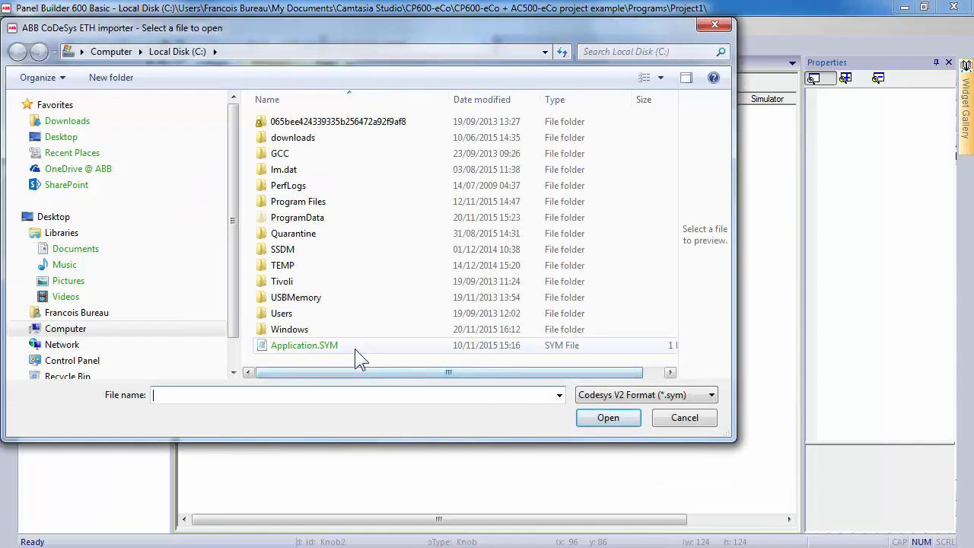
click(323, 347)
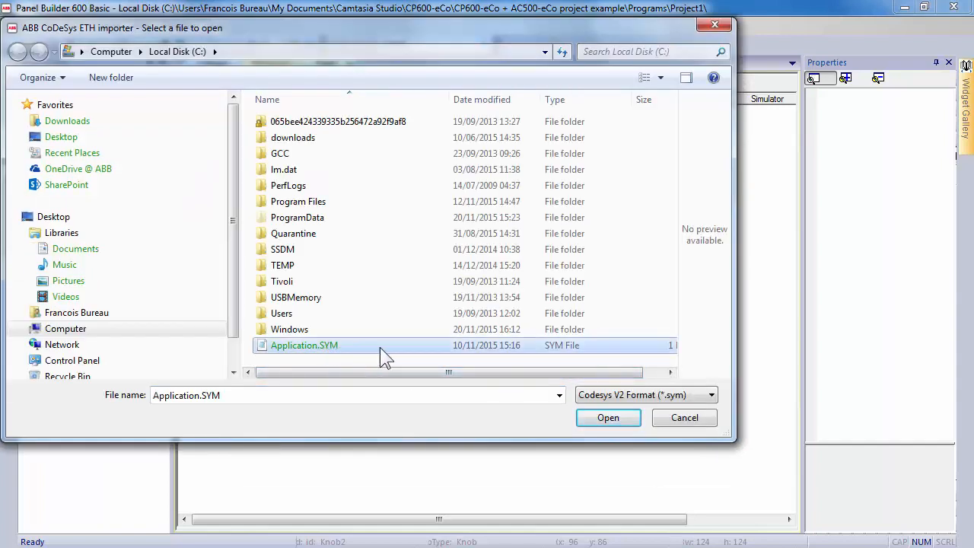
click(616, 418)
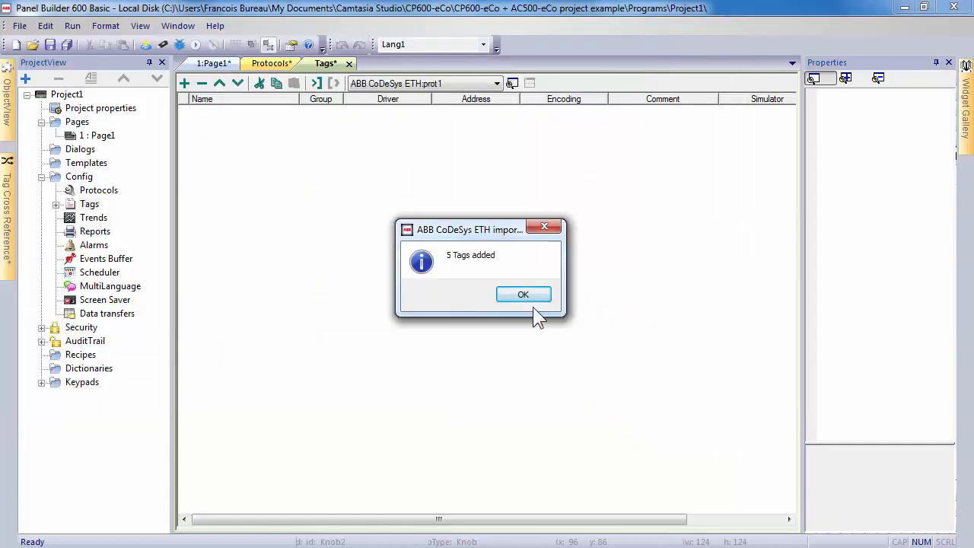
click(525, 295)
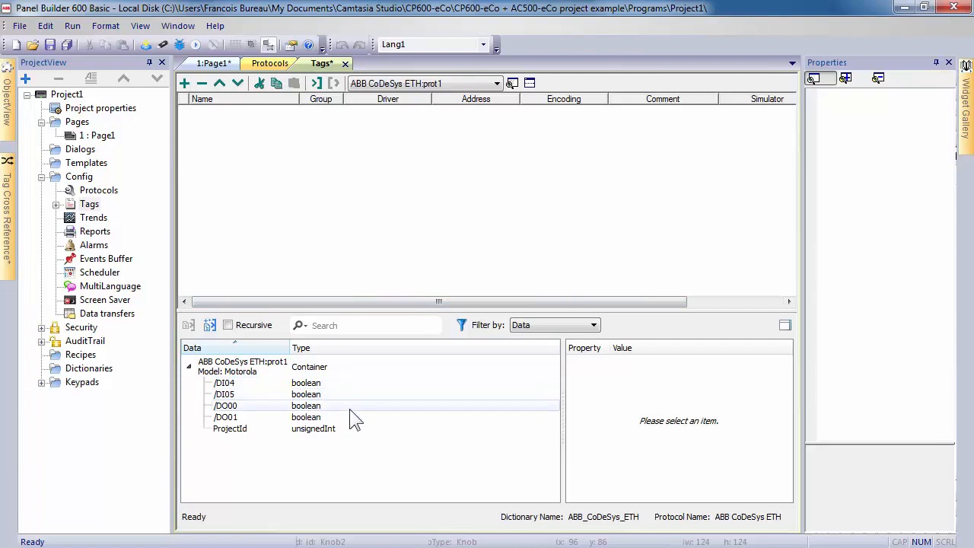
Add tags /DI04 through /DO01 to the project and reopen Page1.
click(350, 382)
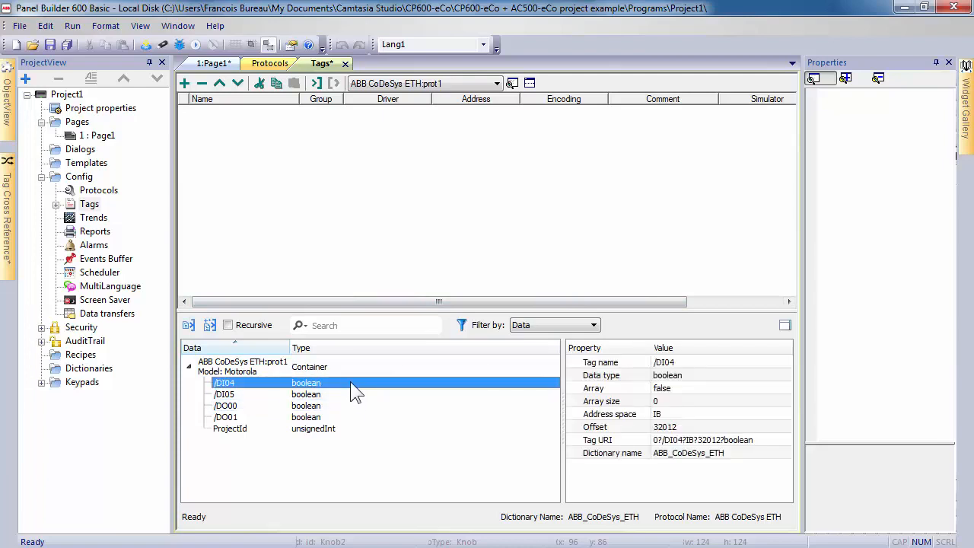
drag(350, 382, 352, 415)
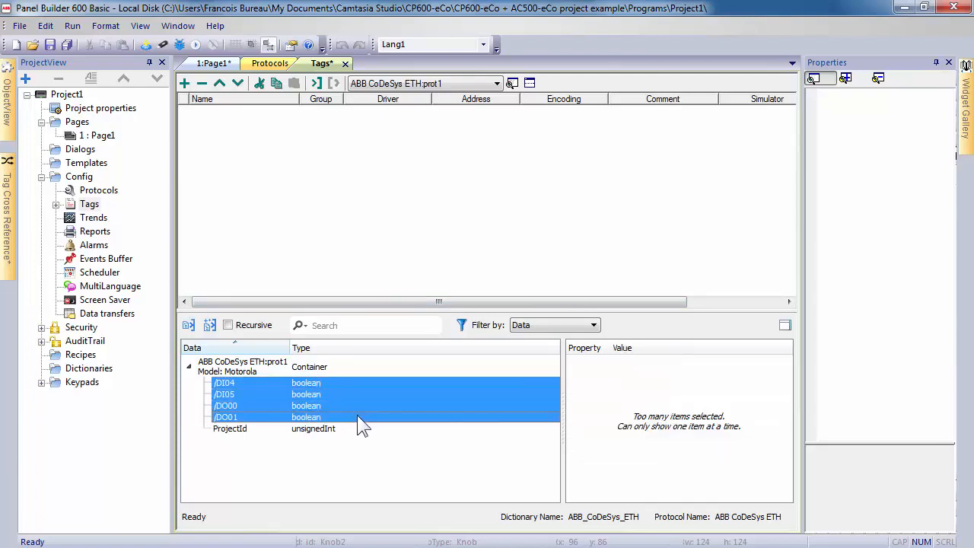
click(188, 328)
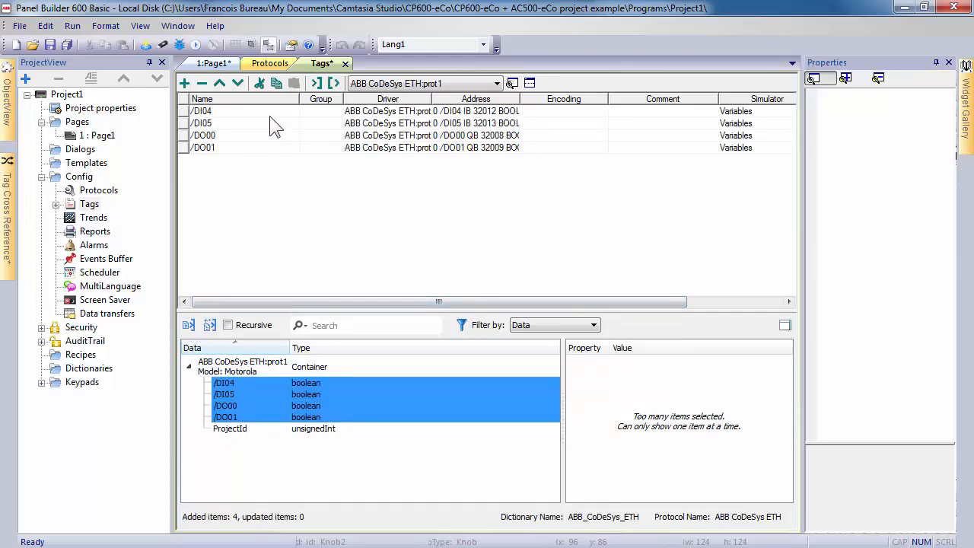
double_click(111, 140)
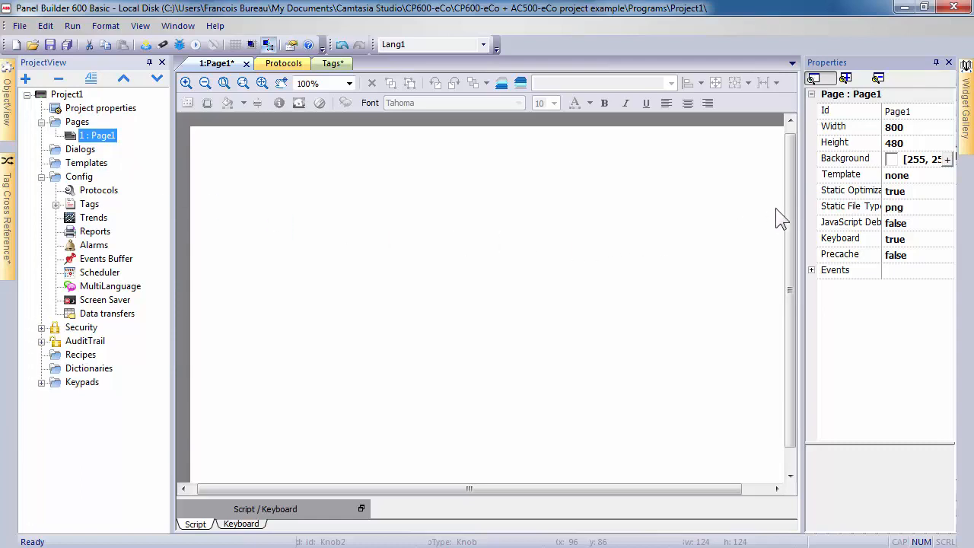
Place a knob at Page1's upper left with 2 states labelled 0,1.
click(965, 134)
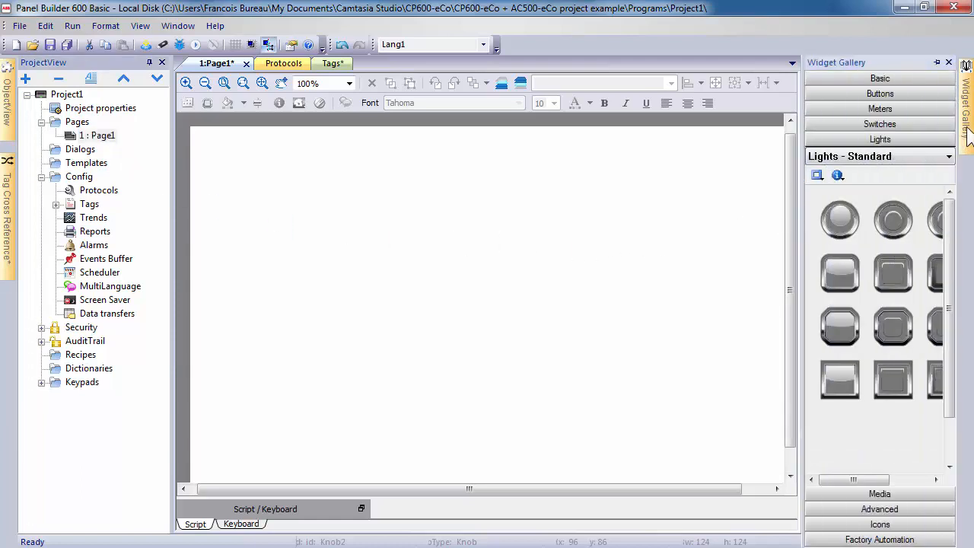
click(889, 124)
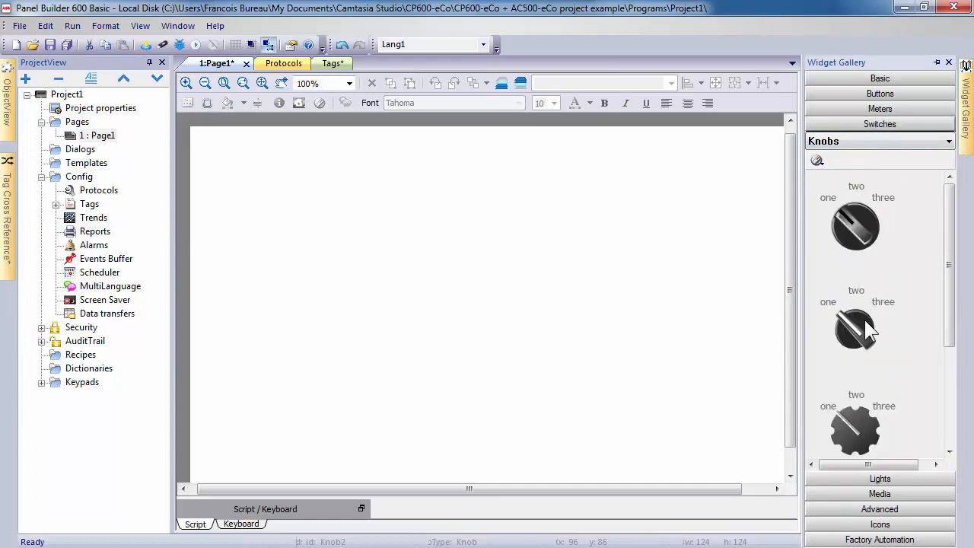
drag(867, 327, 323, 241)
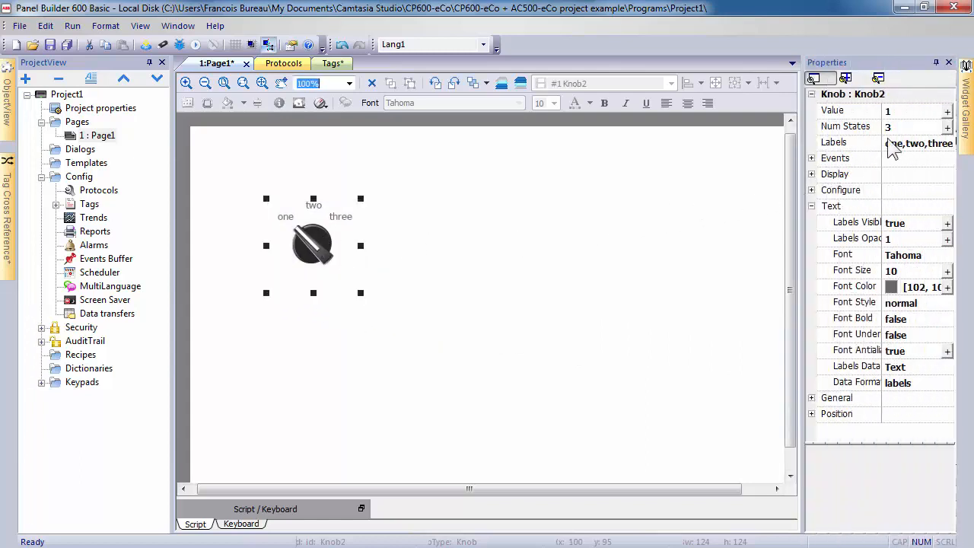
click(912, 126)
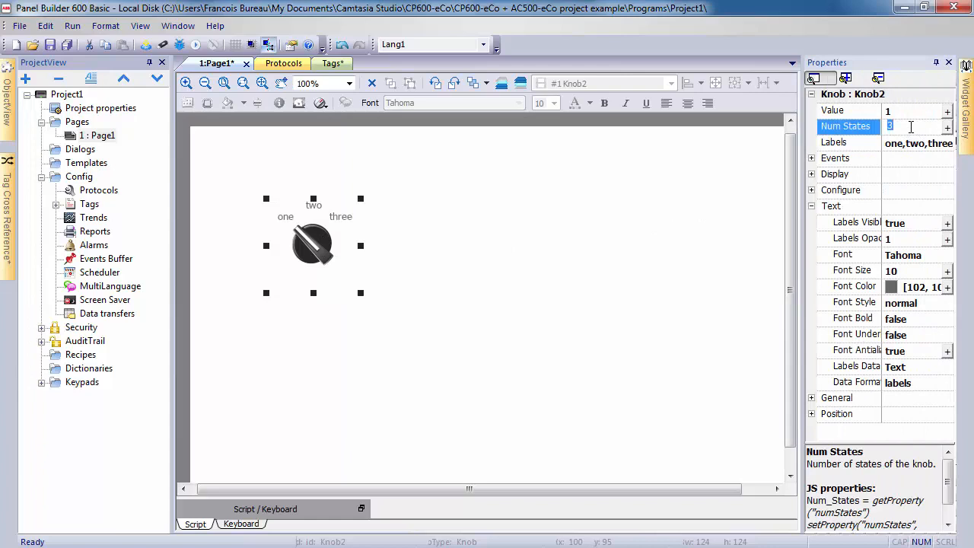
key(Caps_Lock)
text(2)
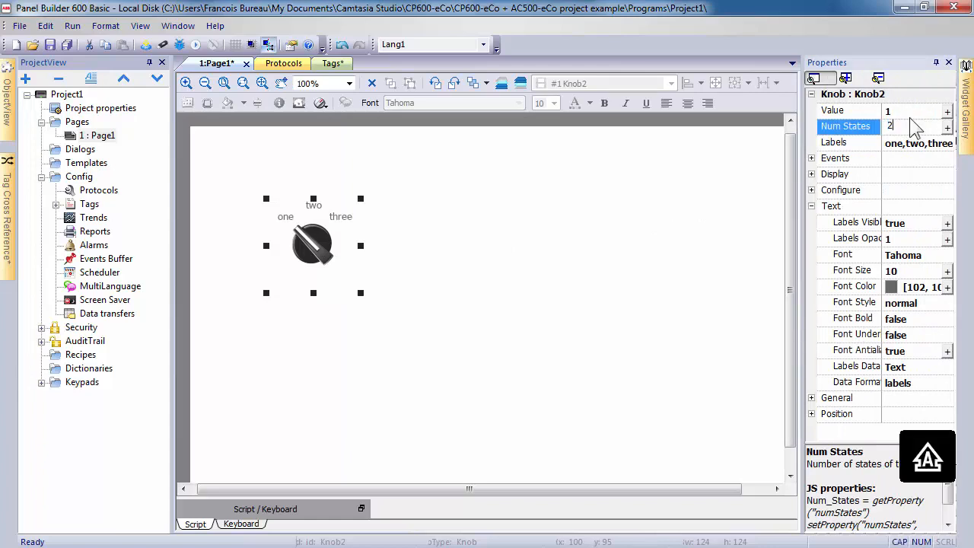
key(Caps_Lock)
click(916, 143)
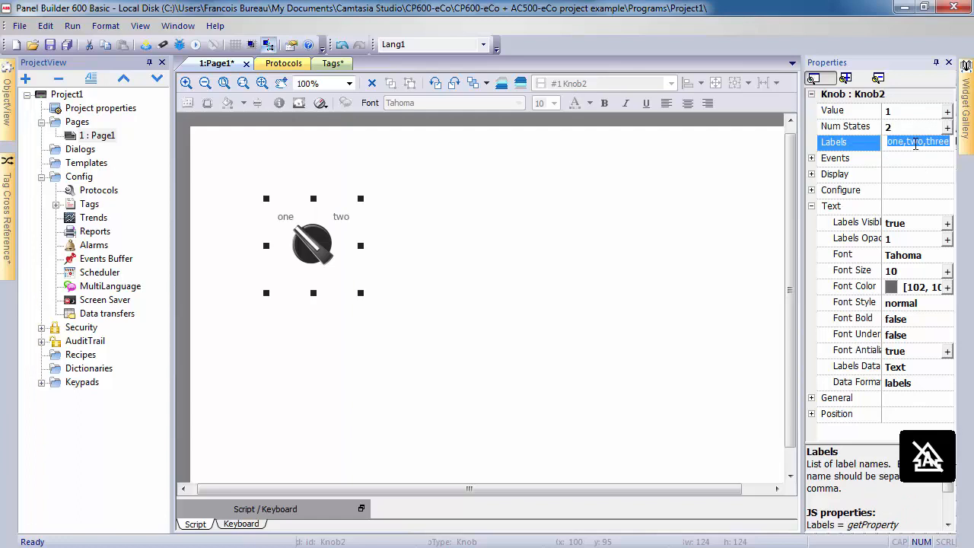
text(o)
text(,1)
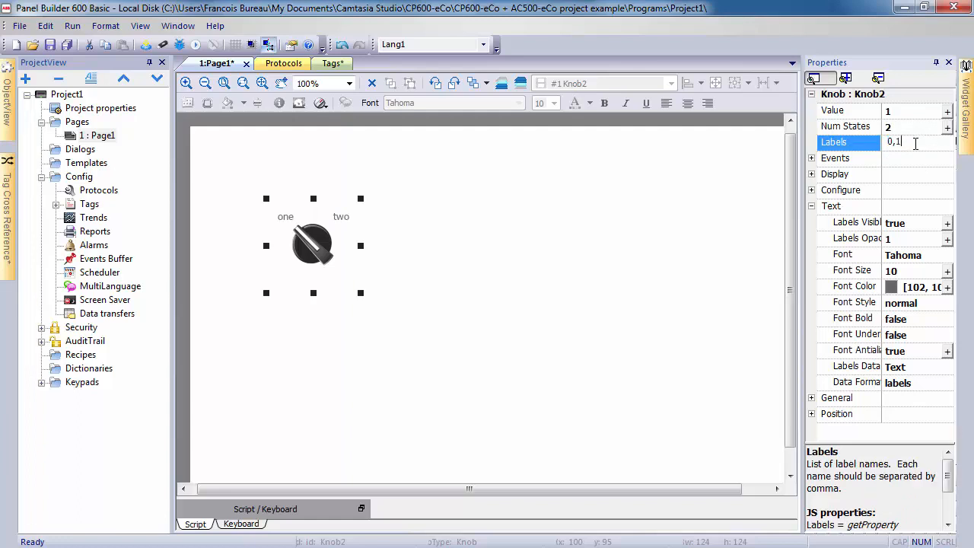
Link the knob's value to the /DI04 tag.
click(947, 112)
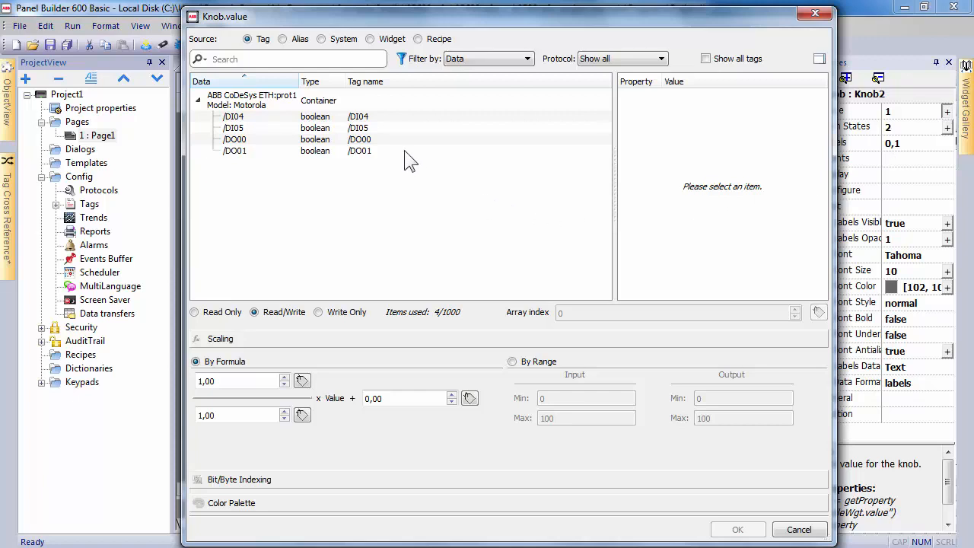
click(381, 127)
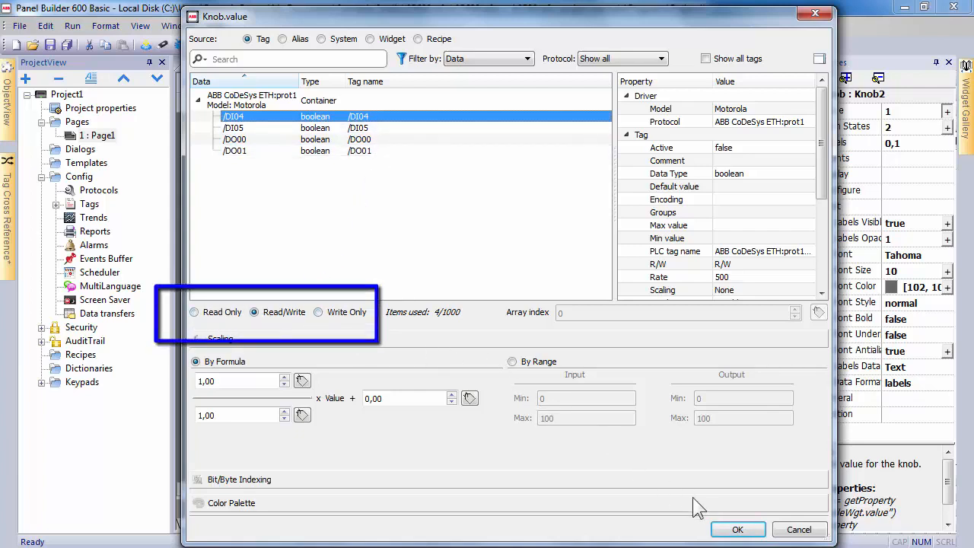
click(740, 529)
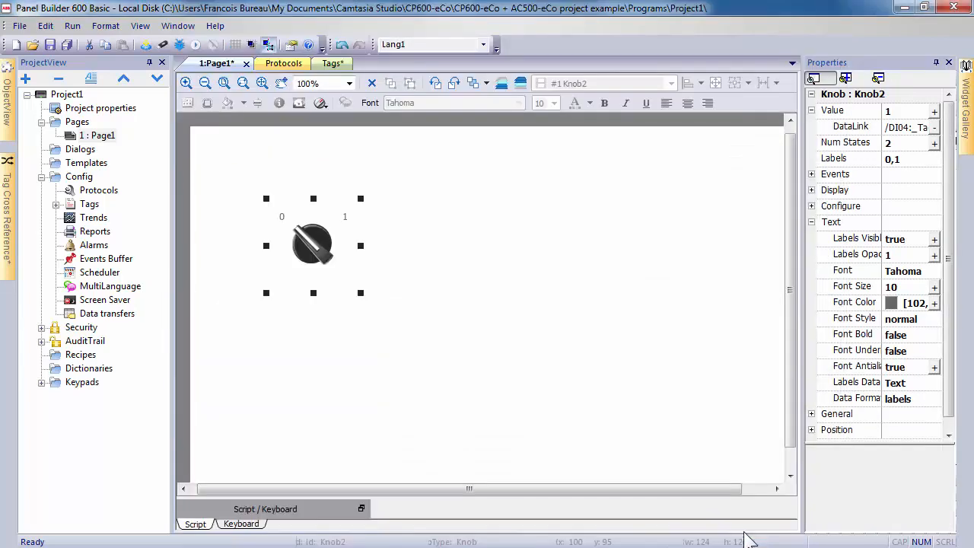
Add a text label reading DI04 above the knob.
click(965, 133)
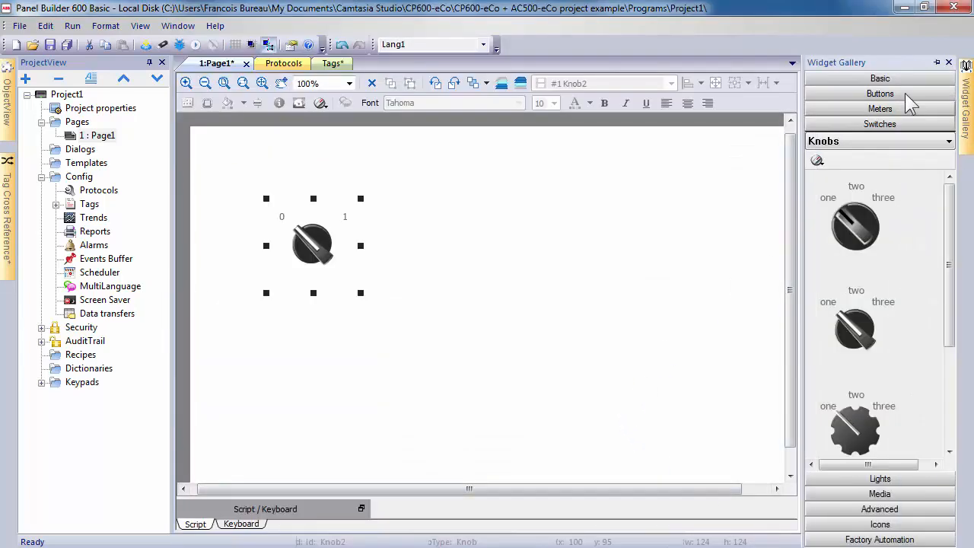
click(880, 79)
drag(837, 130, 272, 206)
double_click(319, 190)
text(DI04)
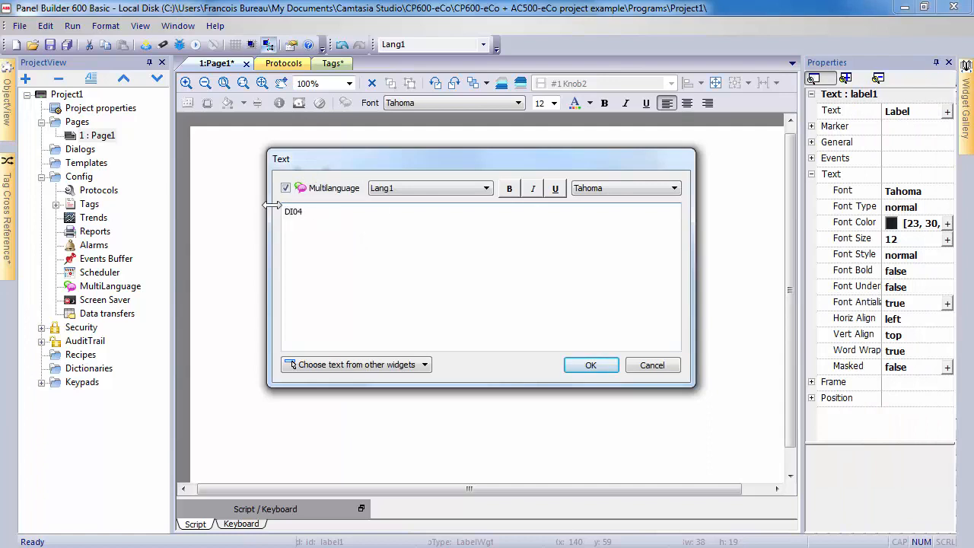
click(586, 364)
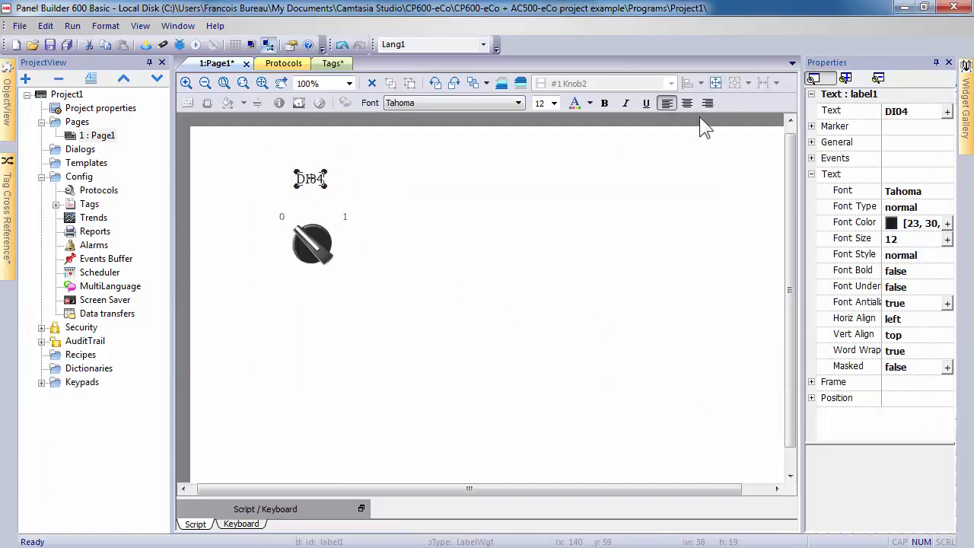
Place an indicator light right of the knob, linked to /DI04.
click(964, 131)
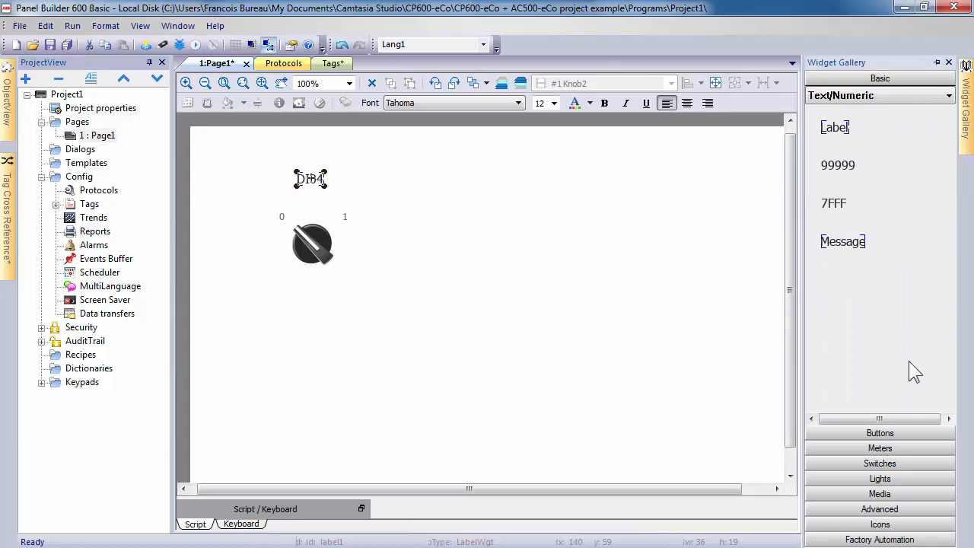
click(883, 480)
drag(837, 219, 384, 242)
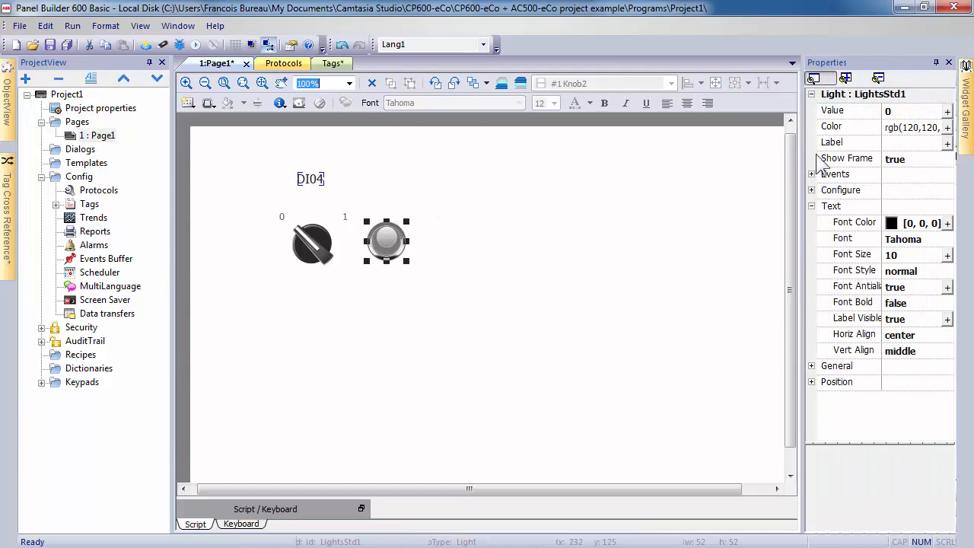
click(947, 112)
click(391, 116)
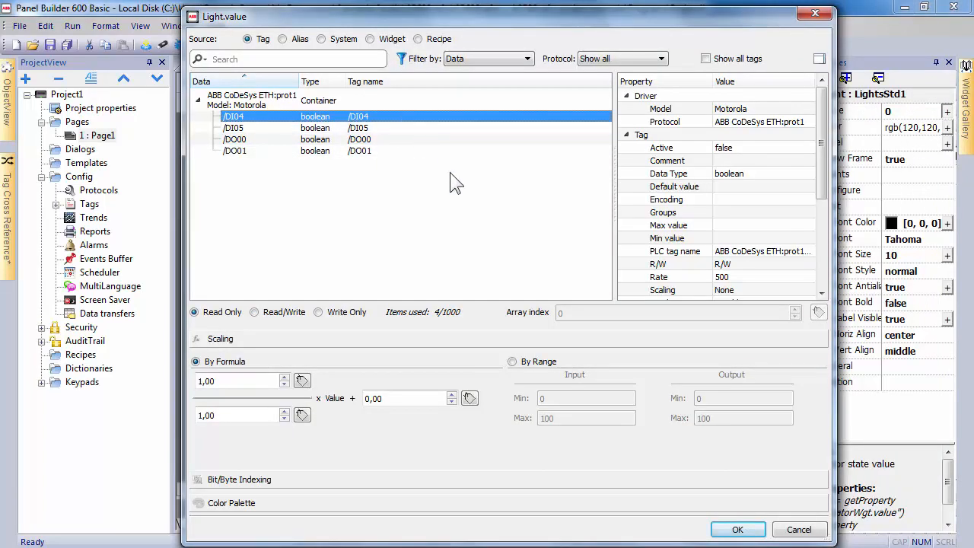
click(737, 530)
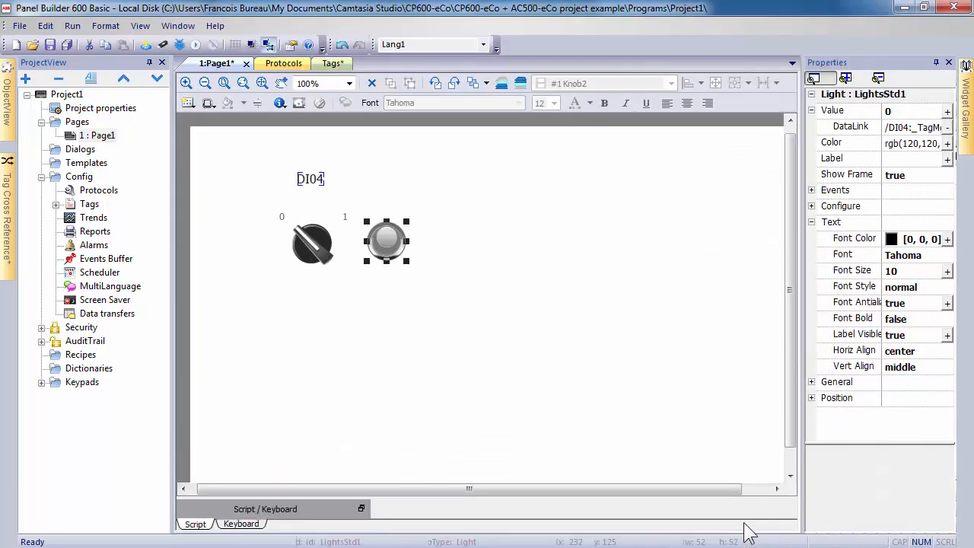
click(540, 377)
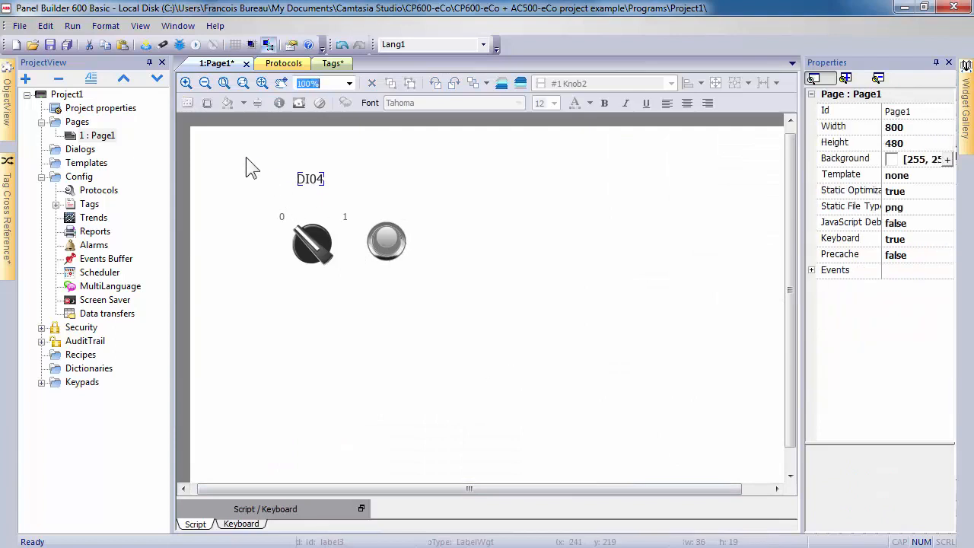
Copy the DI04 label, knob and light and paste the copy beneath the original.
drag(235, 153, 447, 310)
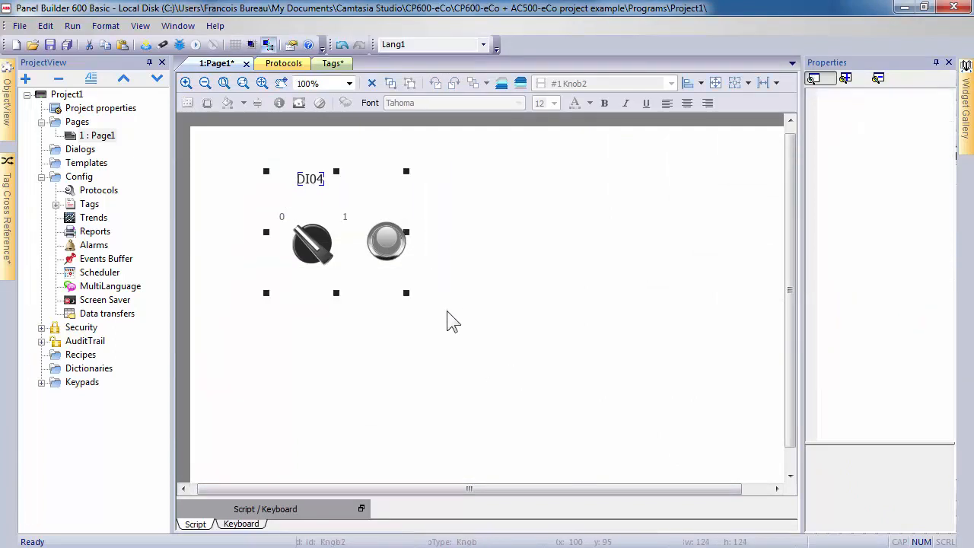
right_click(377, 274)
click(414, 276)
right_click(397, 307)
click(429, 45)
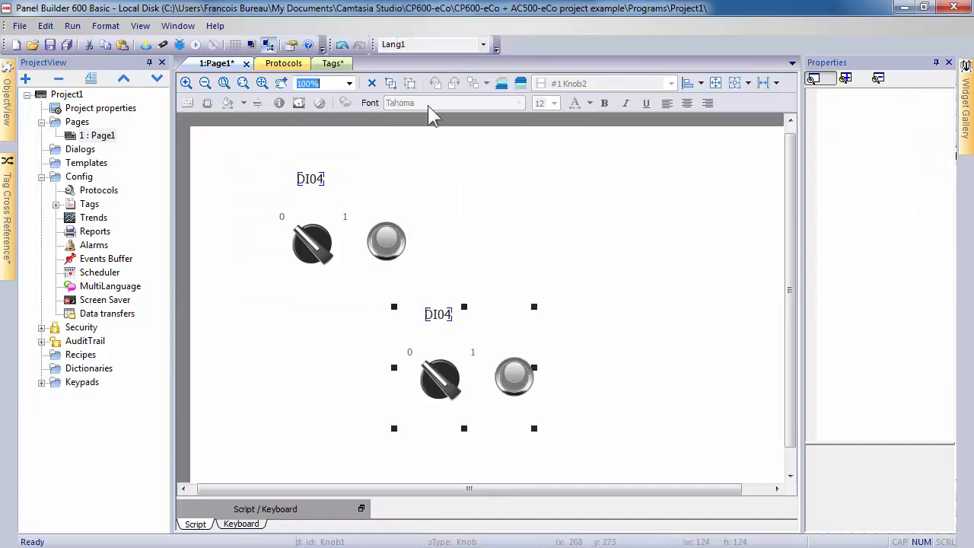
drag(501, 342, 369, 318)
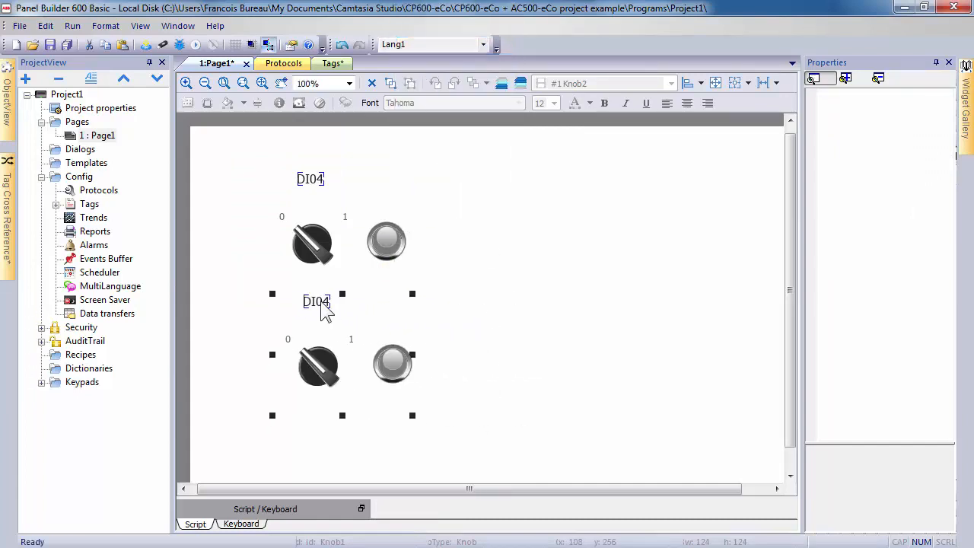
click(322, 301)
click(497, 327)
Change the copied label's text to DI05.
double_click(316, 302)
click(317, 215)
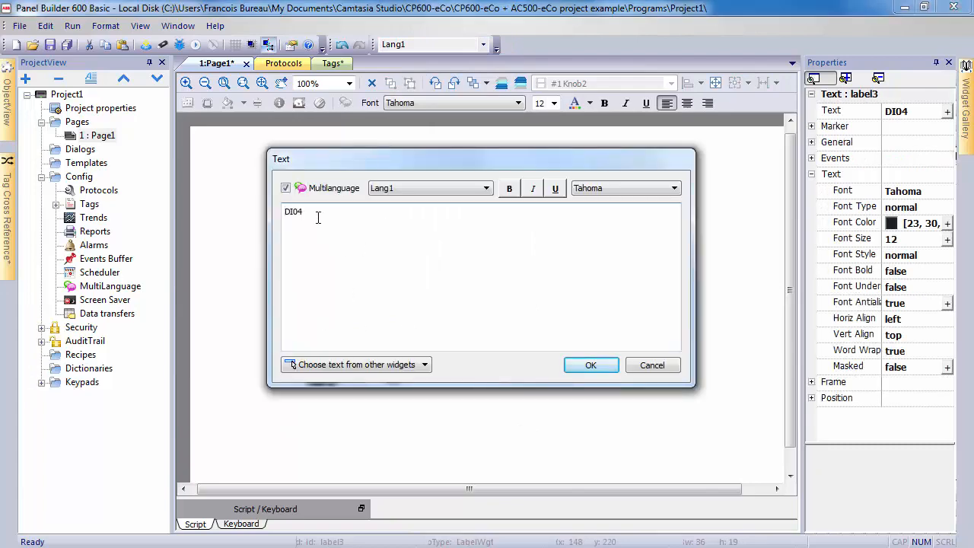
key(BackSpace)
text(5)
click(590, 367)
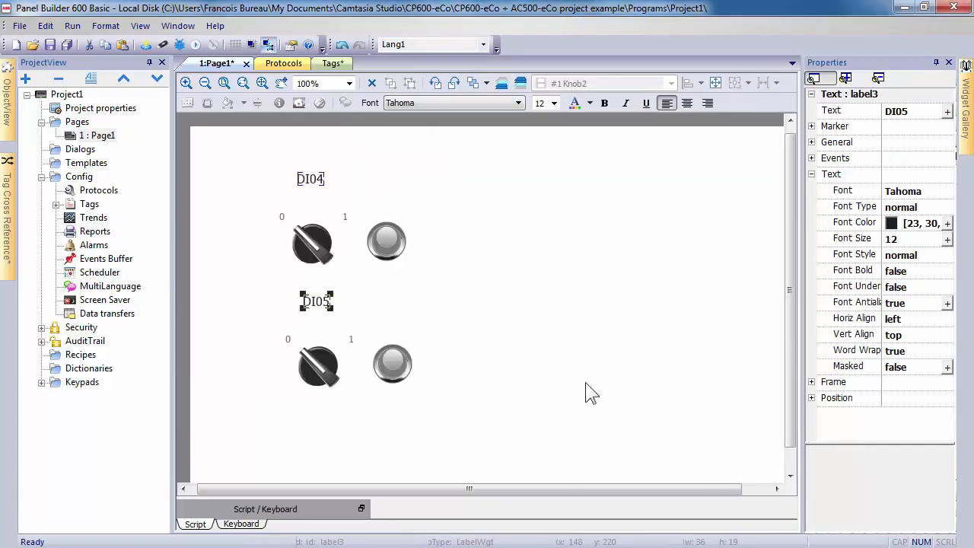
Relink the copied knob and light to the /DI05 tag.
click(327, 370)
click(935, 128)
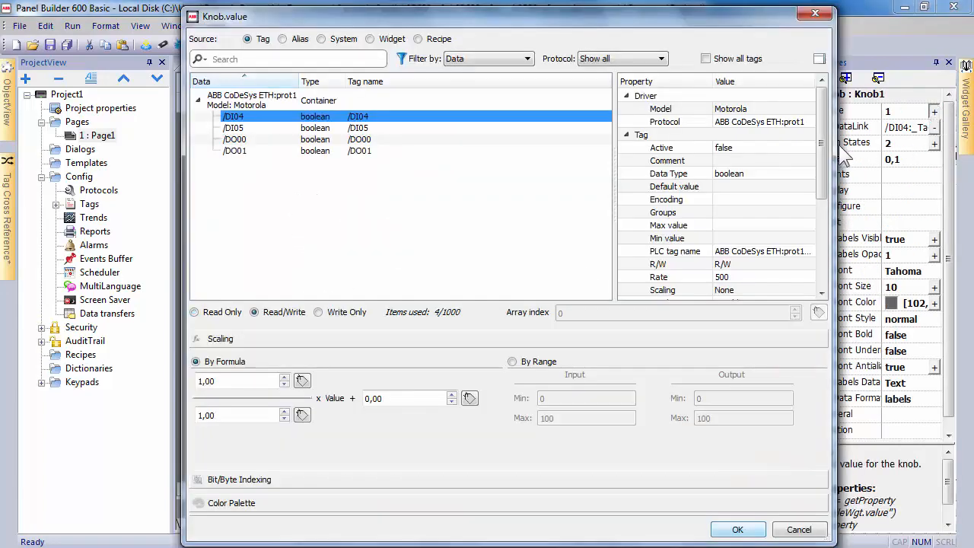
click(388, 128)
click(737, 530)
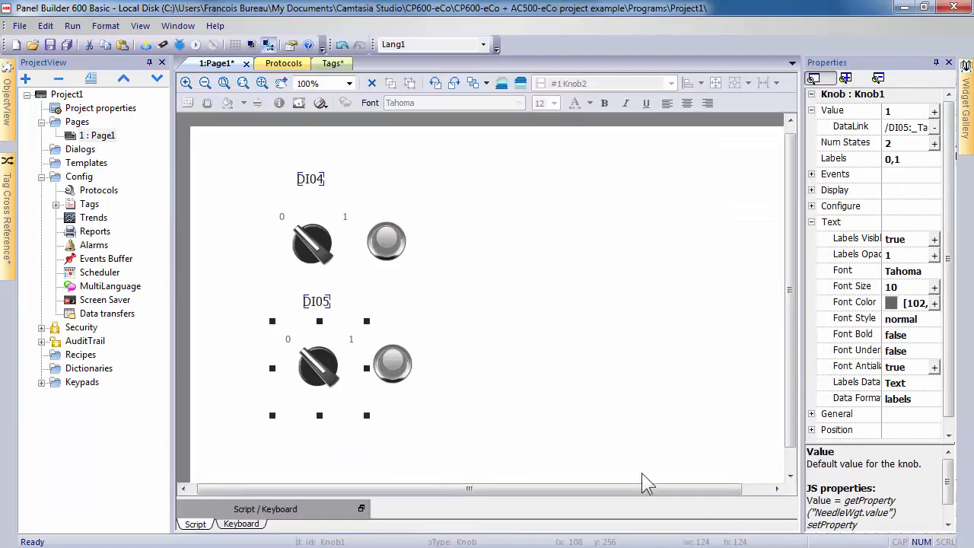
click(403, 367)
click(947, 127)
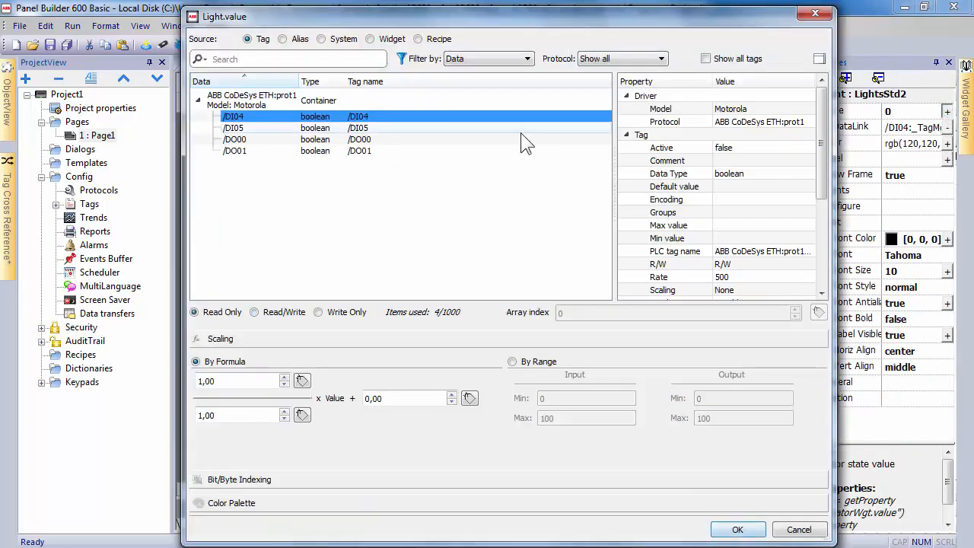
click(425, 128)
click(737, 530)
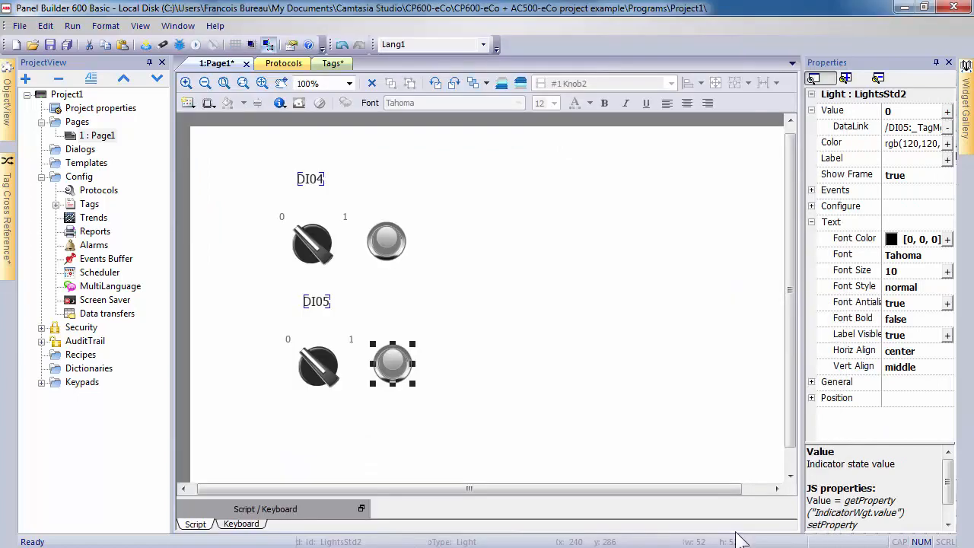
Add a wide light labelled Output DO00 right of the DI04 set, linked to /DO00.
mouse_move(972, 137)
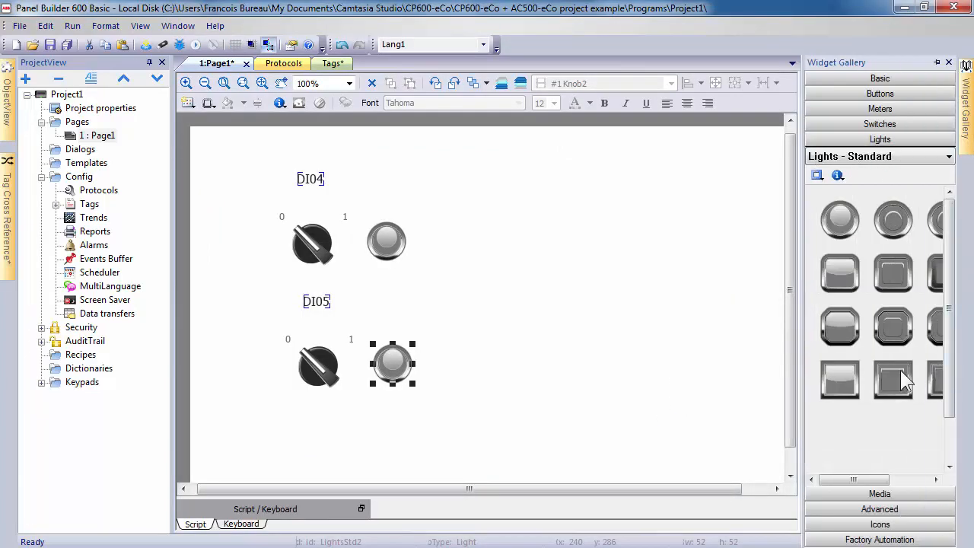
drag(718, 308, 617, 244)
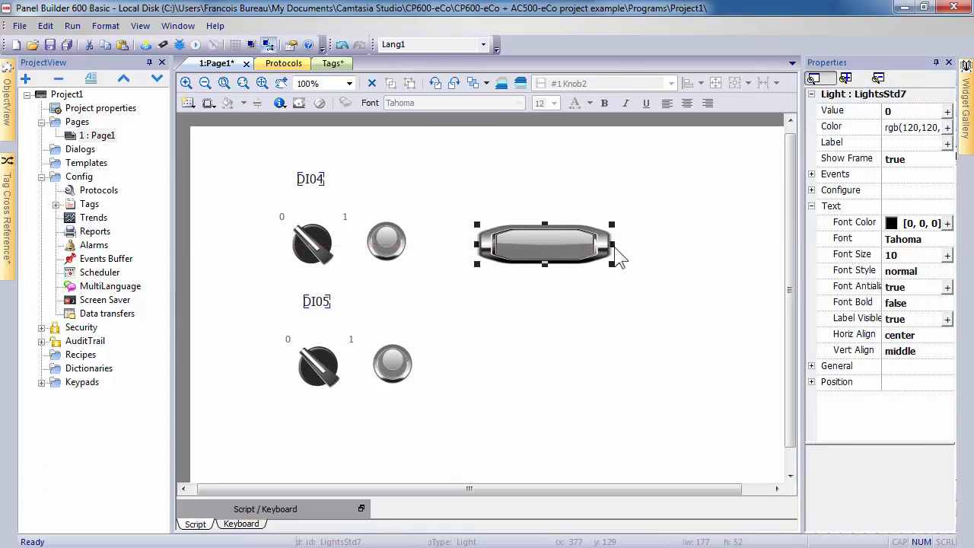
click(876, 143)
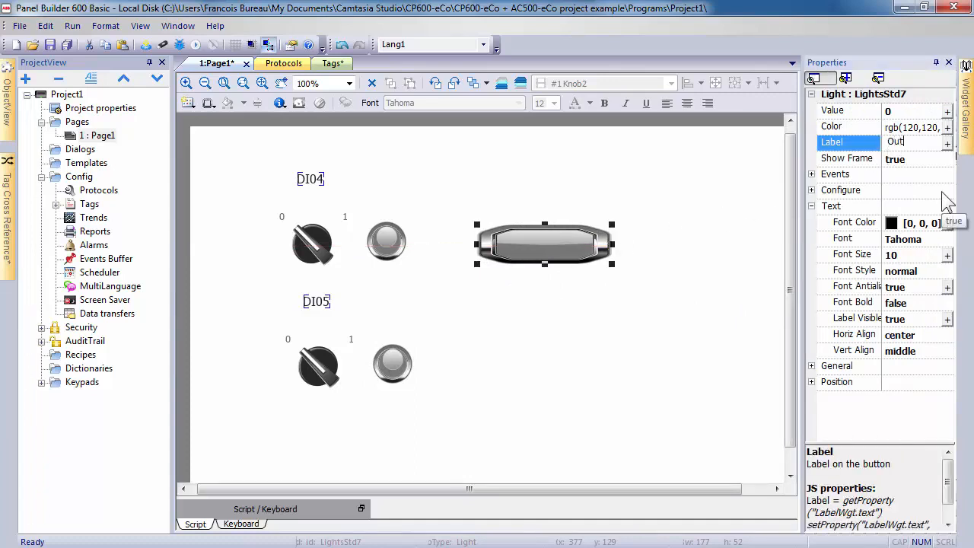
text(O00)
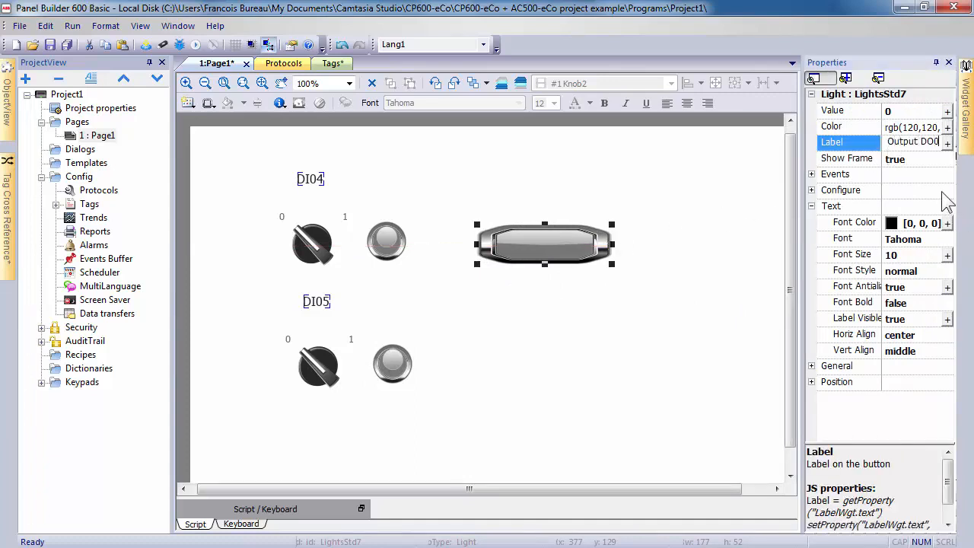
click(948, 111)
click(400, 139)
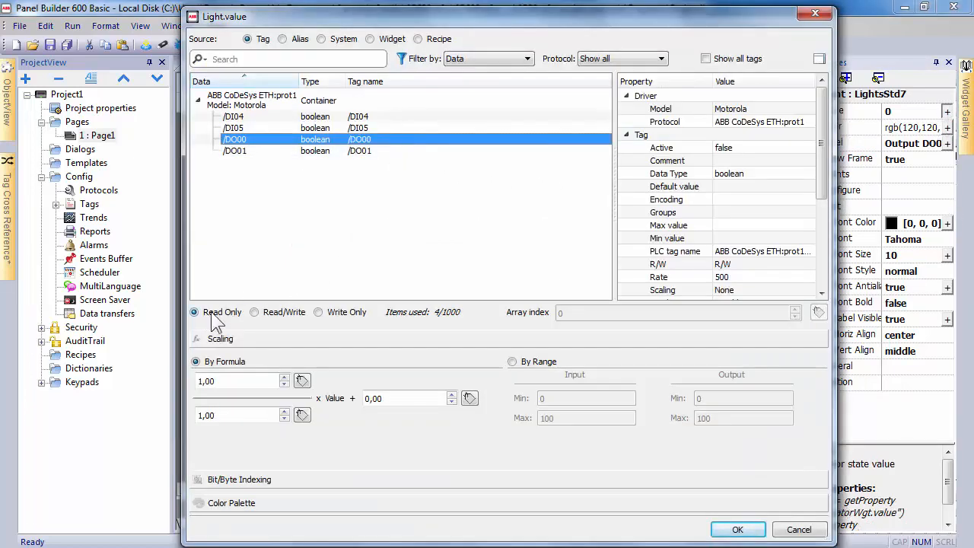
click(752, 533)
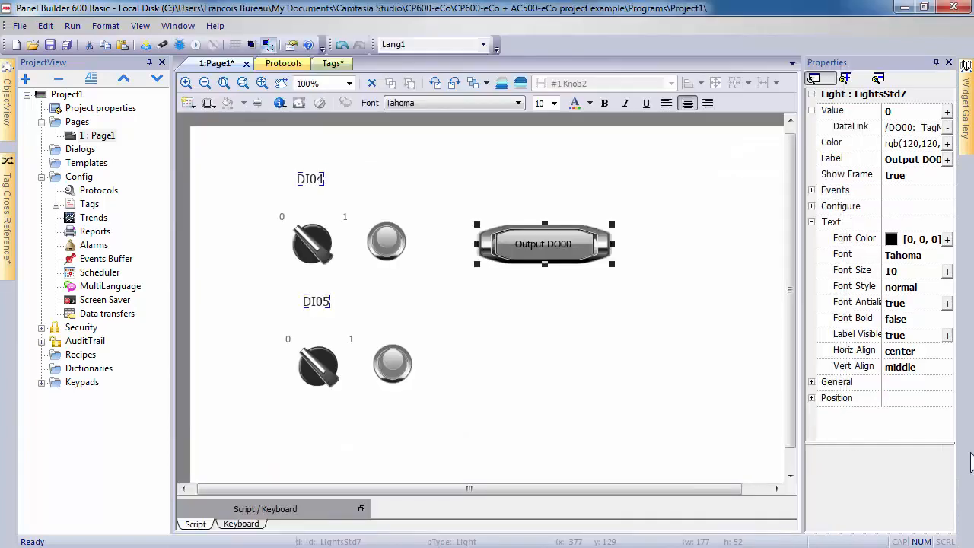
Duplicate the Output DO00 light and move the copy beside the DI05 set.
right_click(584, 246)
click(615, 270)
right_click(598, 300)
click(632, 286)
drag(705, 333, 587, 370)
Relabel the copy Output DO01 and link it read-only to /DO01.
click(929, 158)
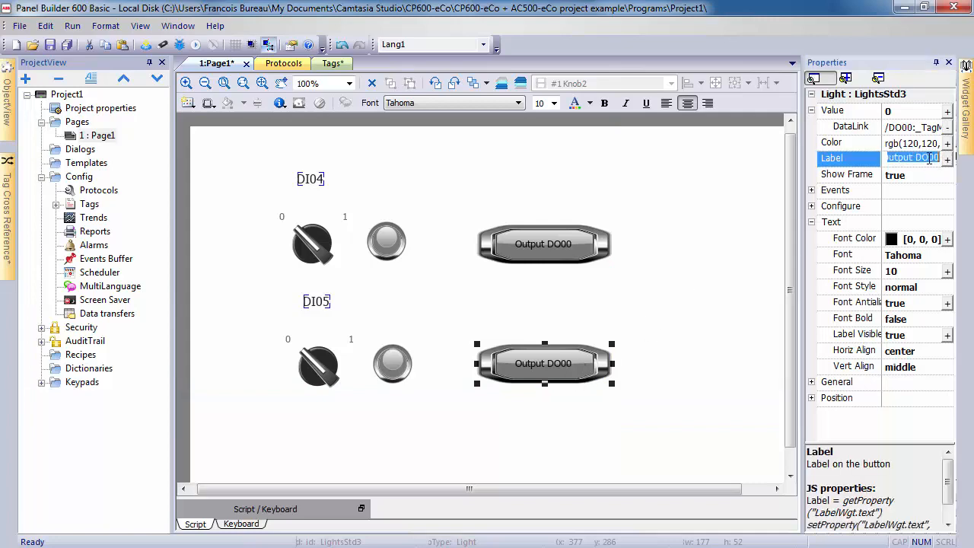
click(942, 159)
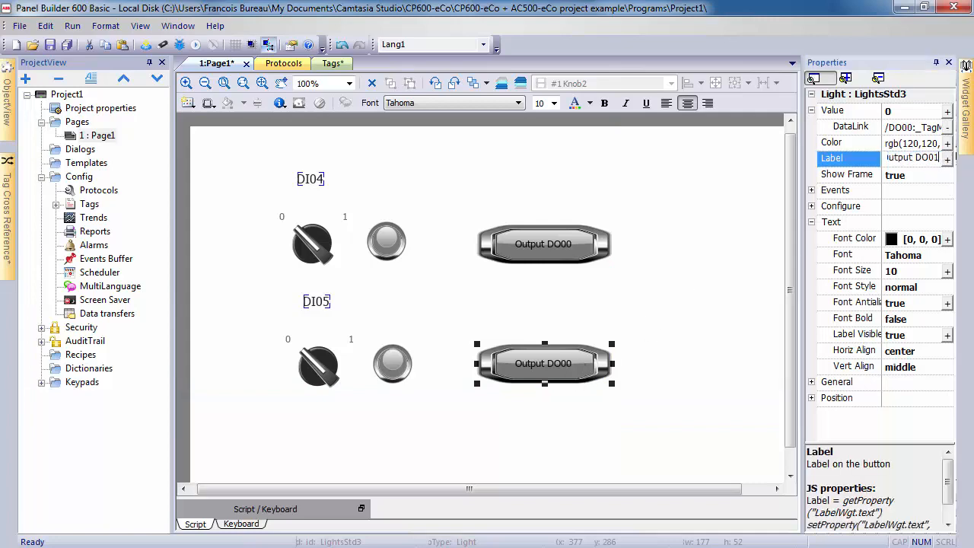
click(948, 111)
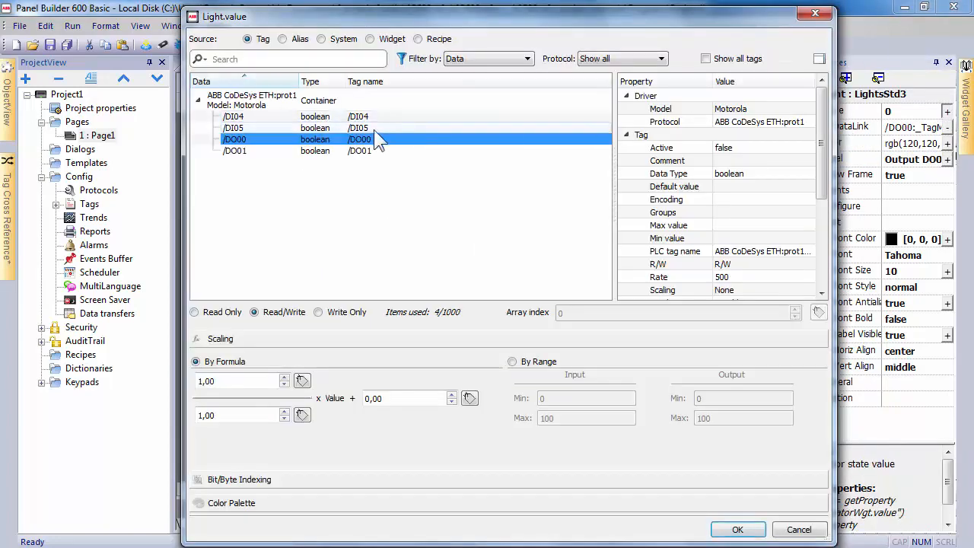
click(381, 148)
click(195, 313)
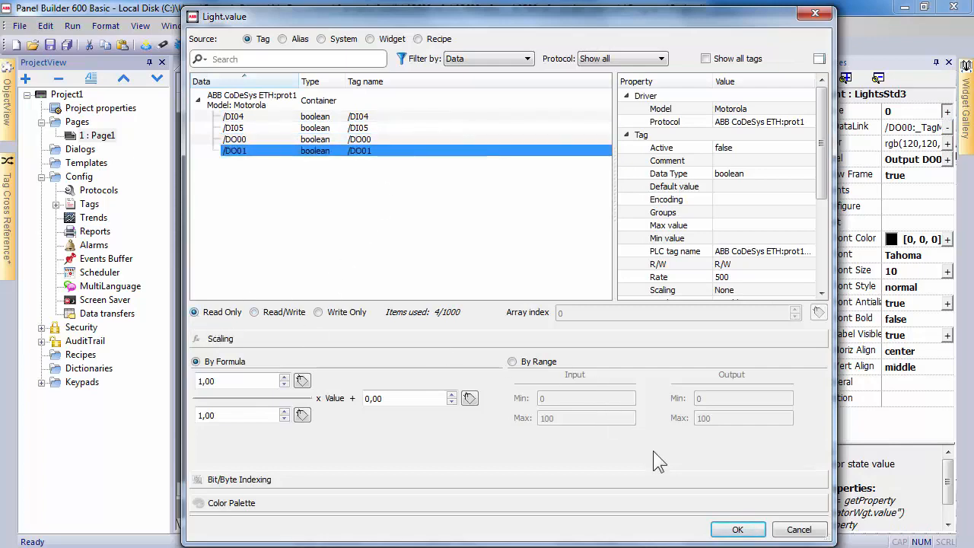
click(738, 529)
click(719, 459)
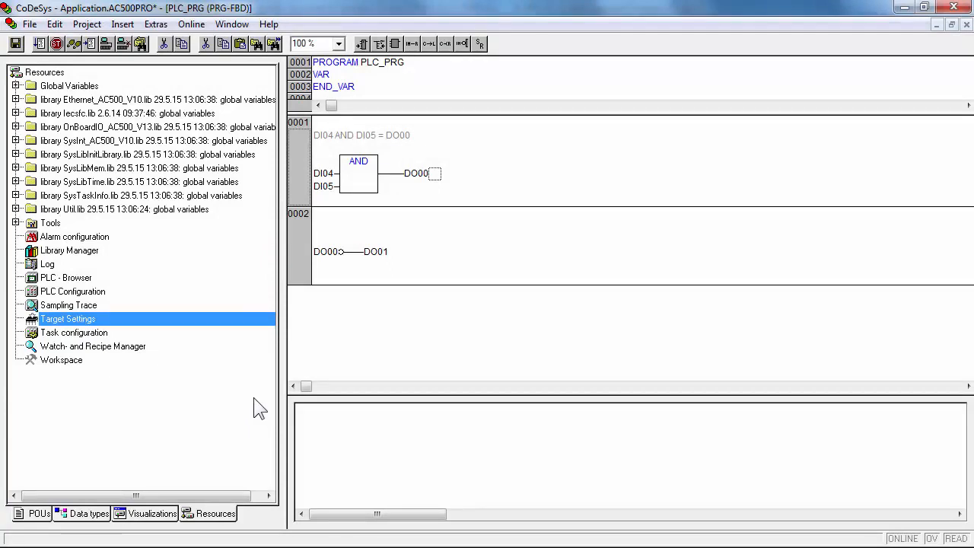
Accept the TCP_10 communication parameters (192.168.0.10, port 1201) for the PLC.
click(192, 25)
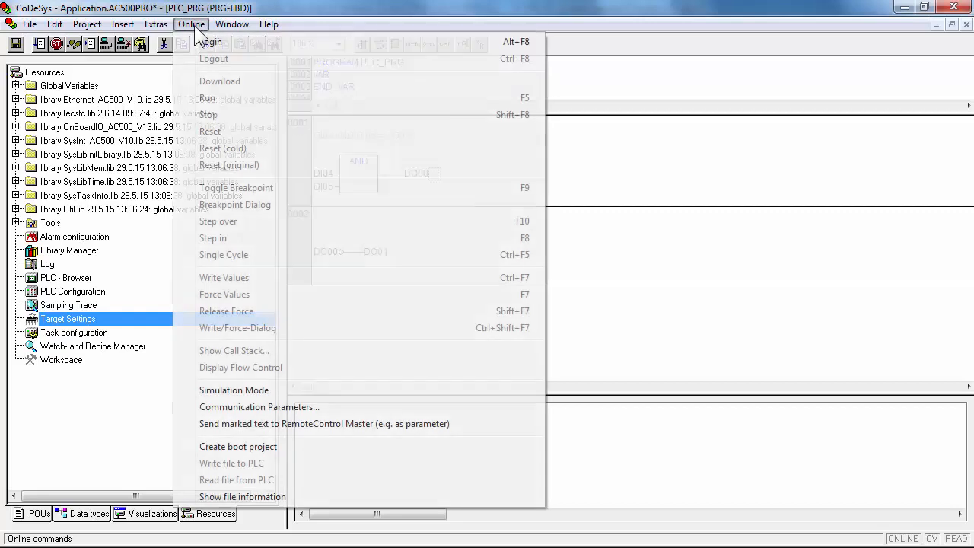
click(322, 408)
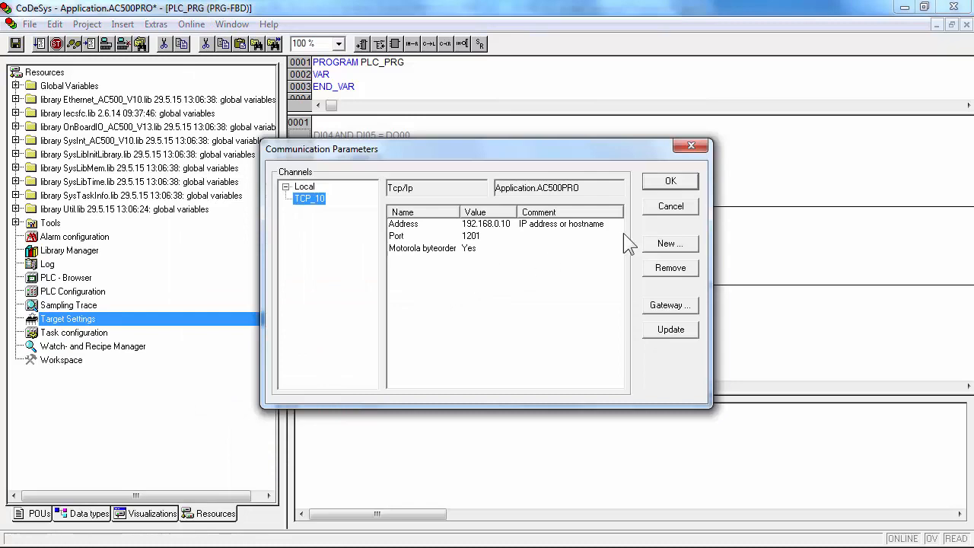
click(669, 183)
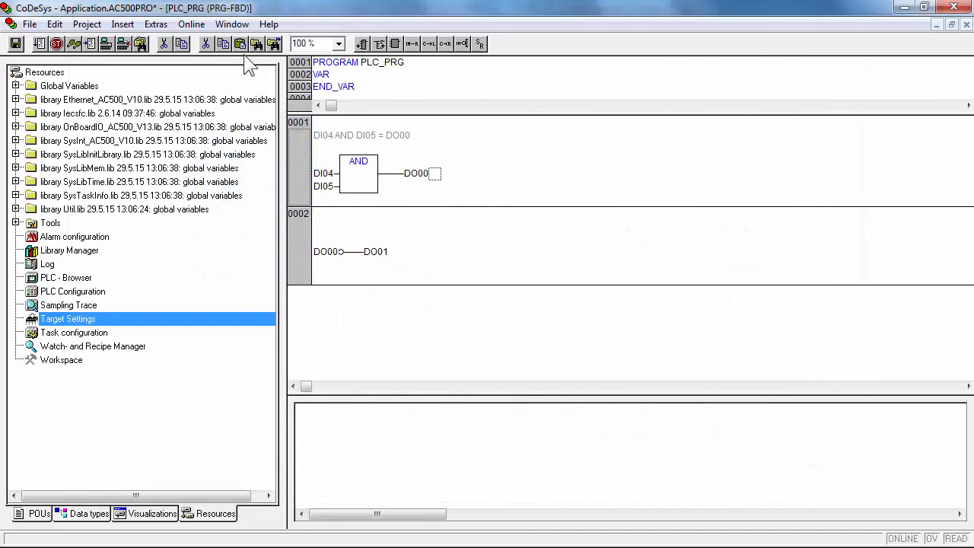
Log in to the PLC and confirm downloading the program to it.
click(191, 24)
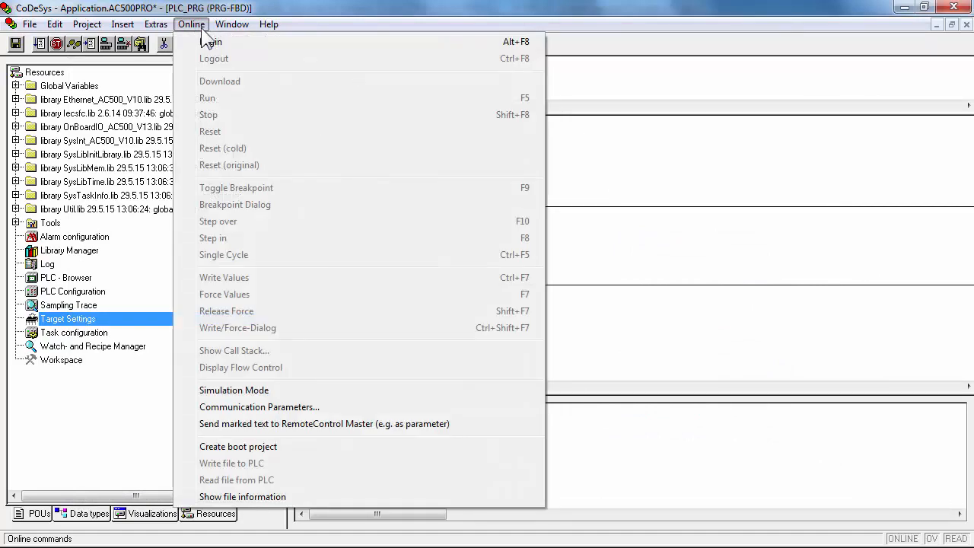
click(233, 45)
click(370, 293)
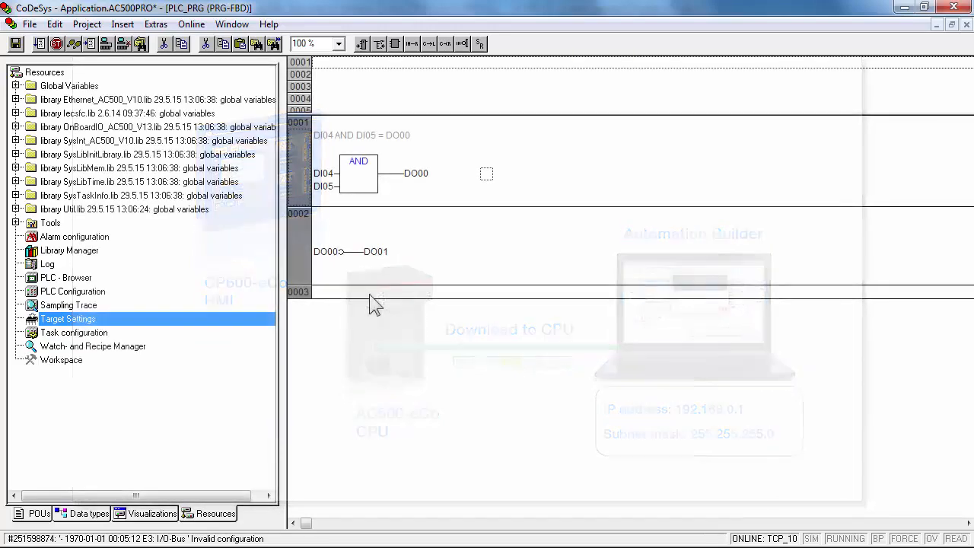
Start the PLC program running and create a boot project on the PLC.
click(192, 25)
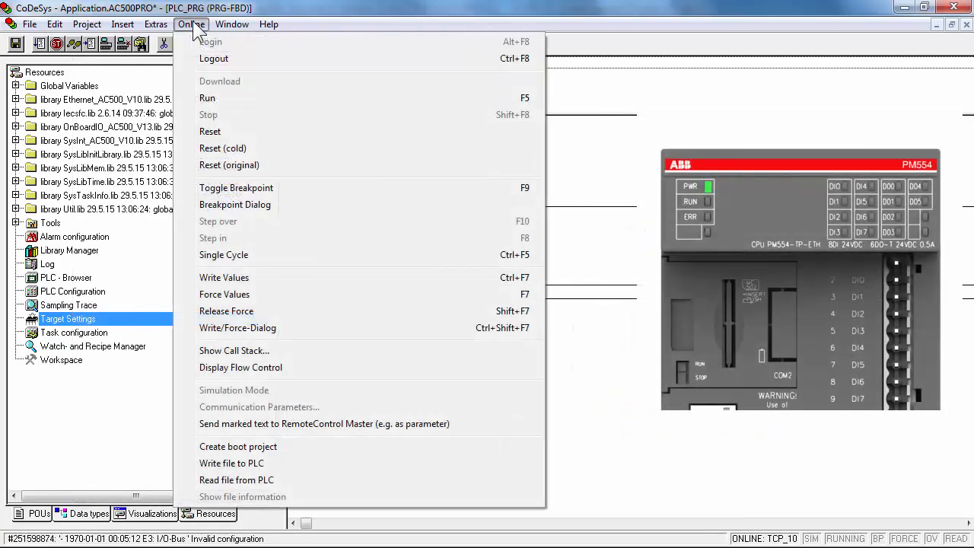
click(215, 103)
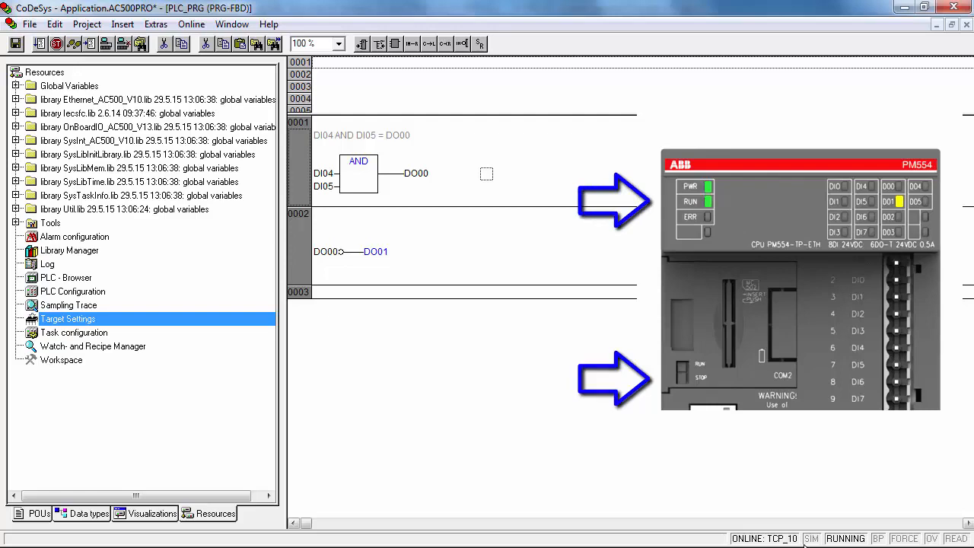
click(191, 23)
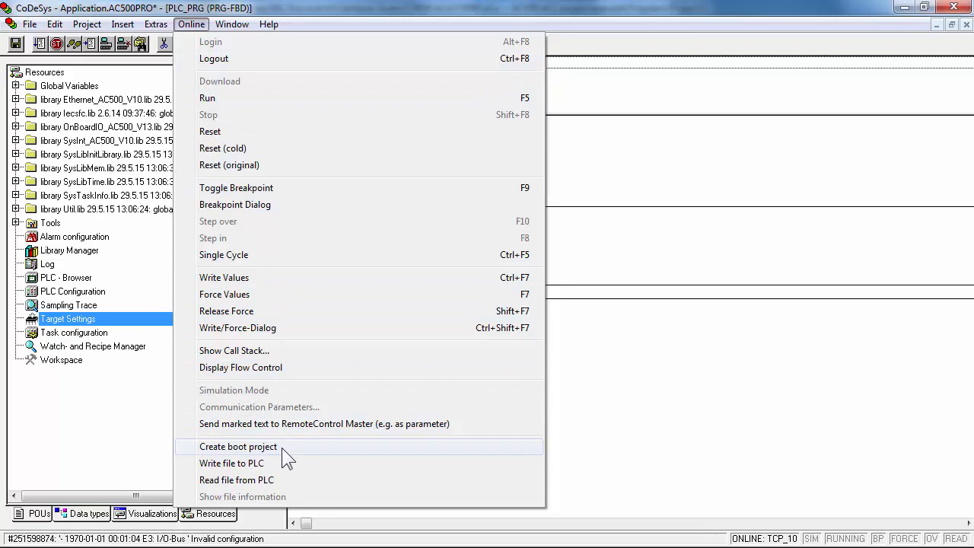
click(282, 448)
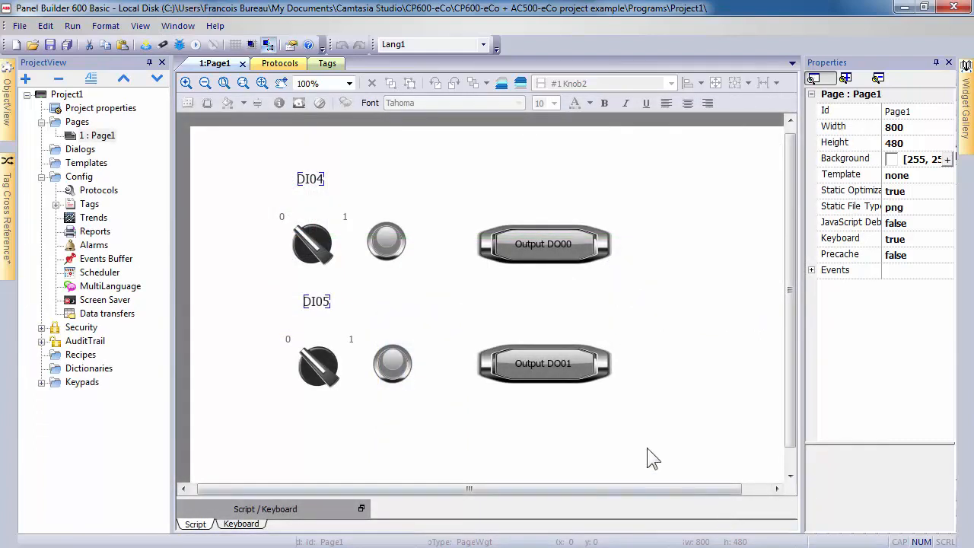
Download the panel project to the CP600 at IP 192.168.000.11, then close the download window.
click(145, 46)
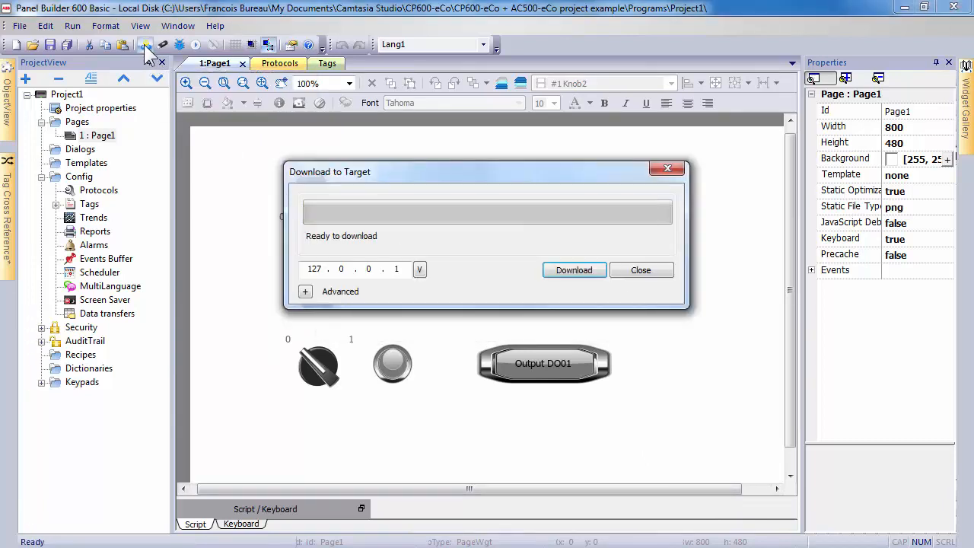
click(420, 270)
click(317, 269)
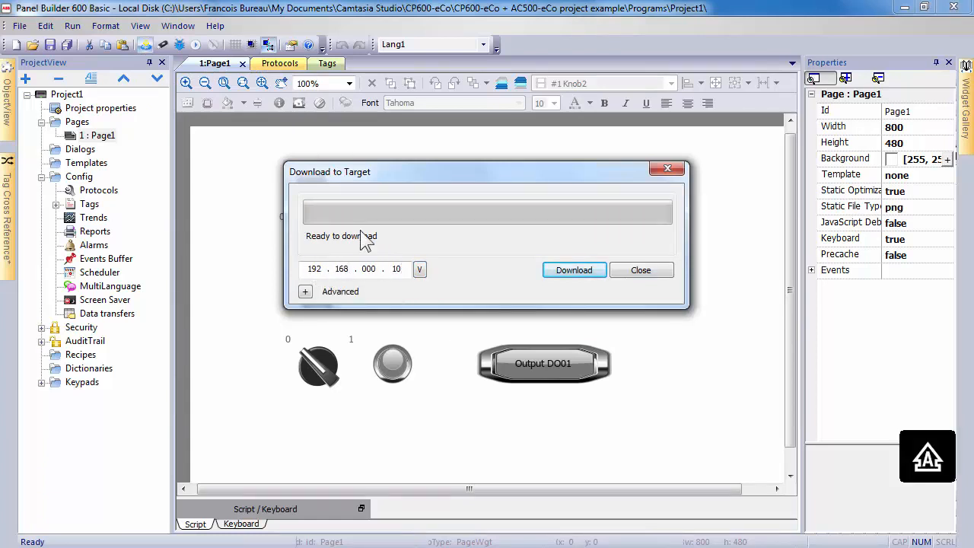
click(581, 272)
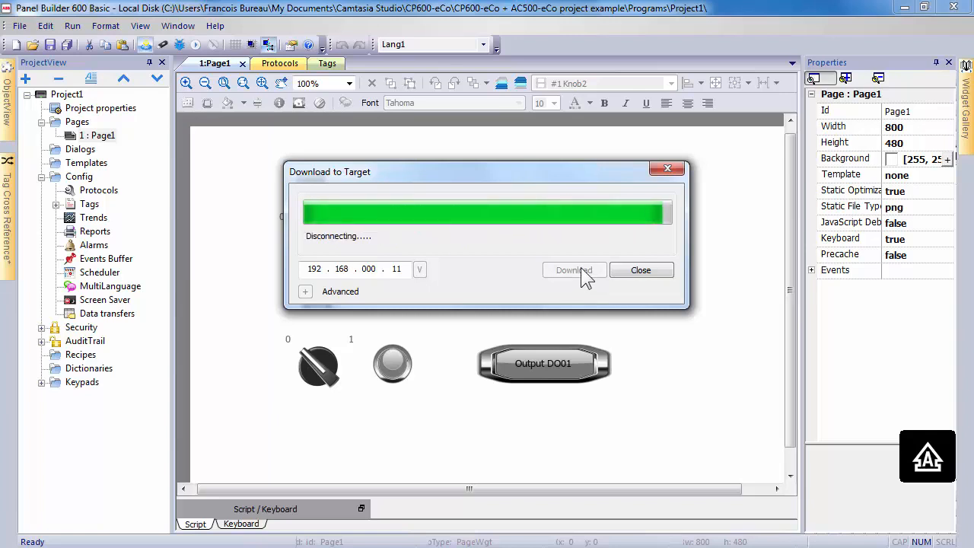
click(636, 274)
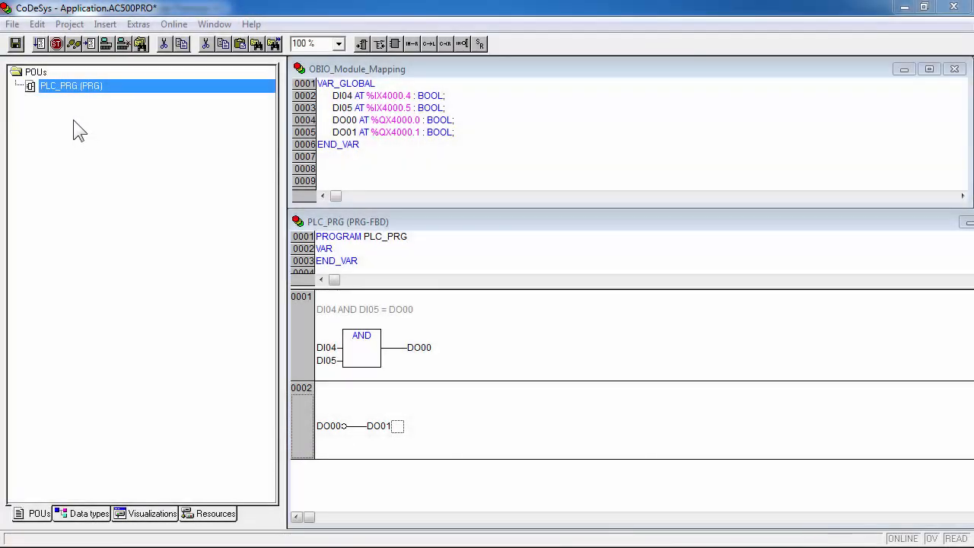
Save the CoDeSys application and exit CoDeSys.
click(12, 24)
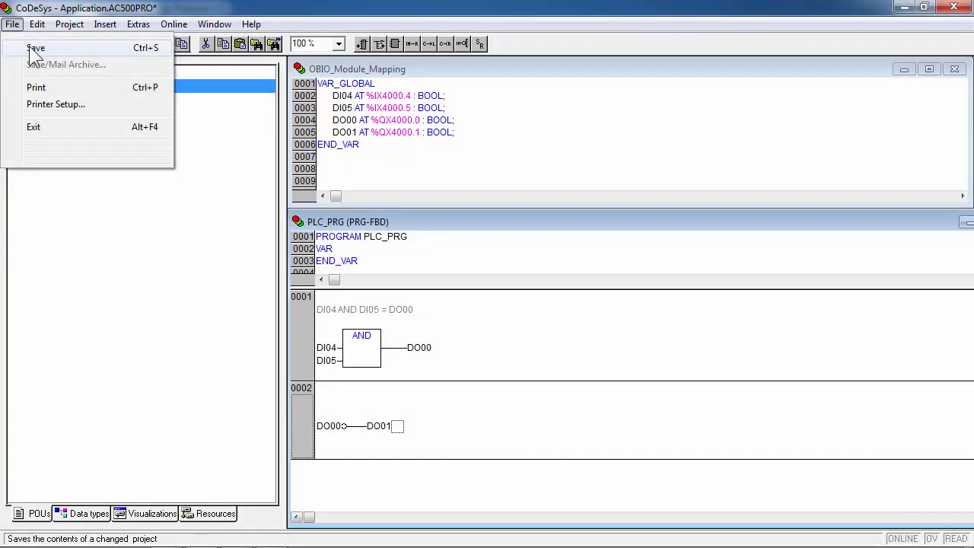
click(32, 48)
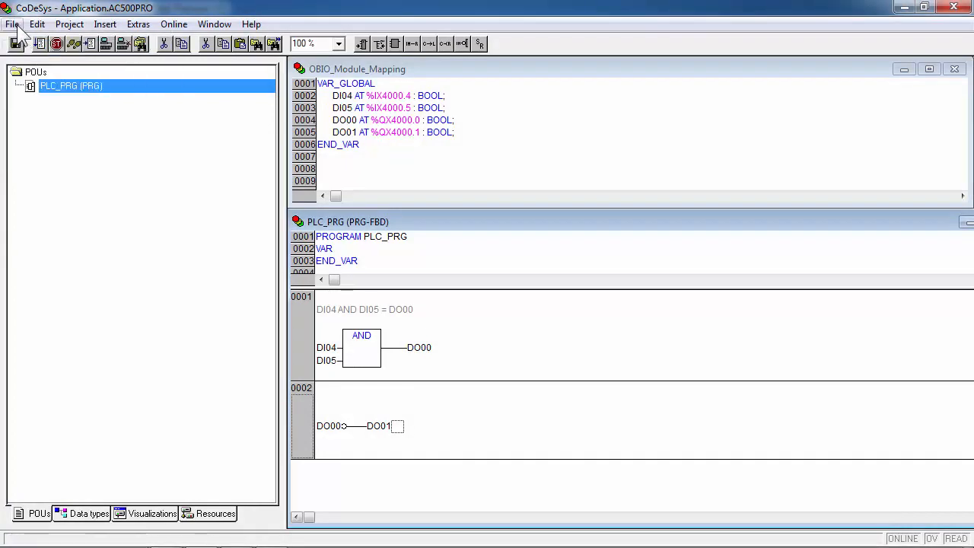
click(18, 27)
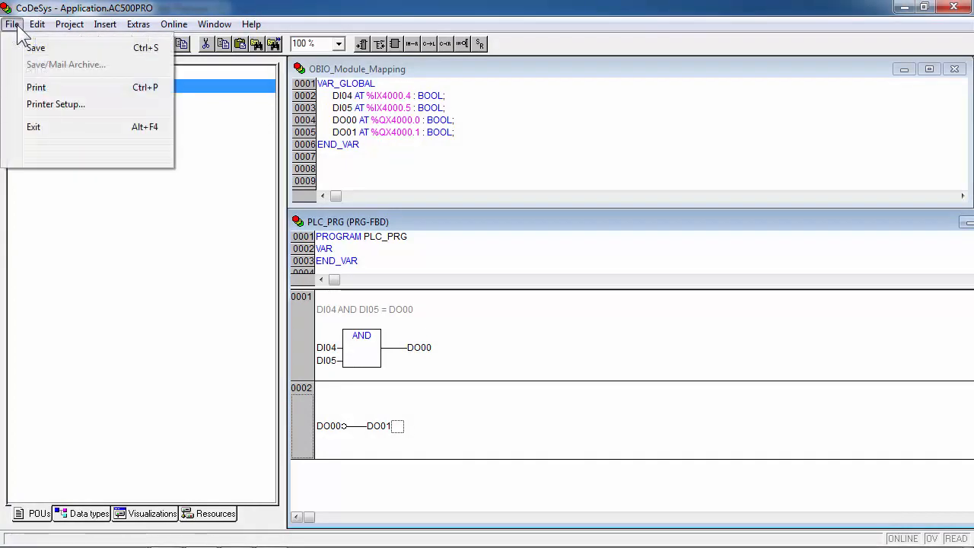
click(48, 127)
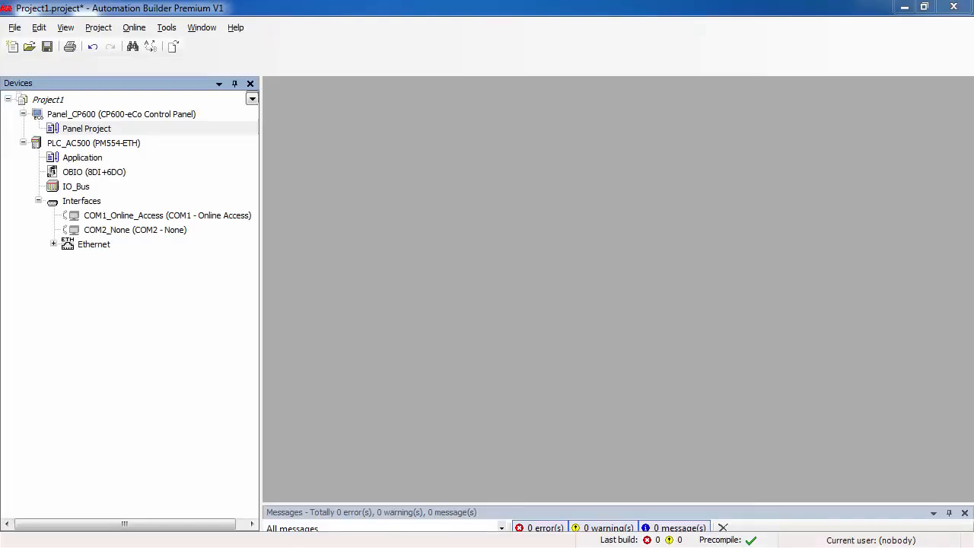
Save Project1 in Automation Builder and then close the project.
click(15, 28)
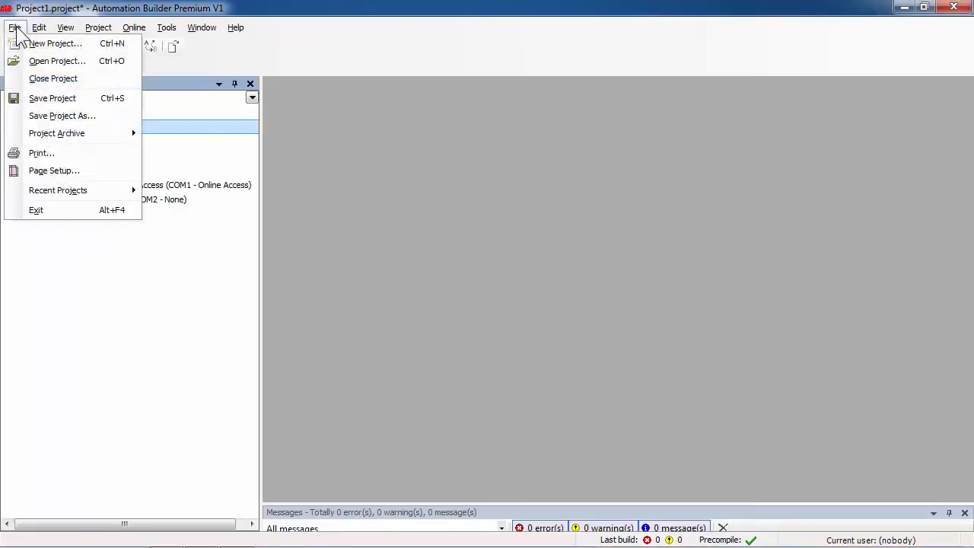
click(35, 98)
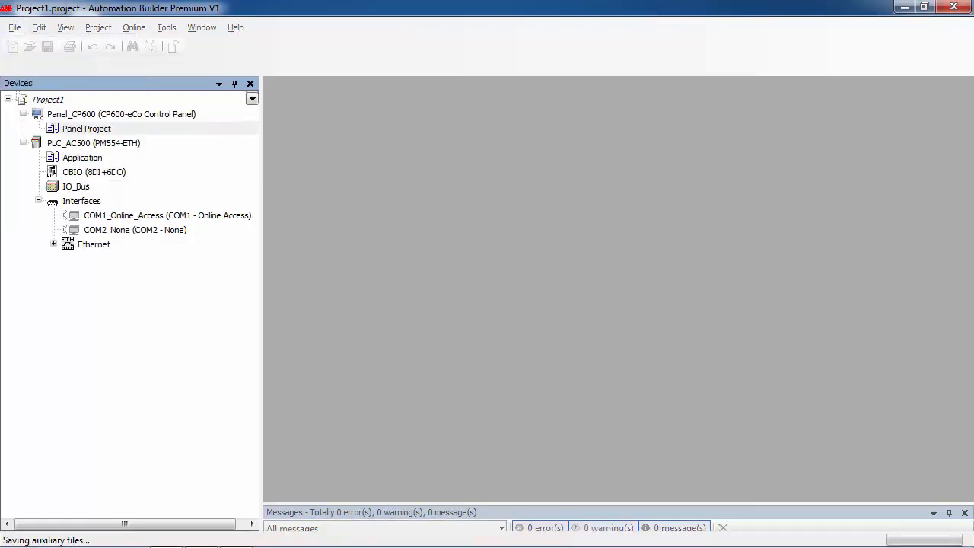
click(14, 29)
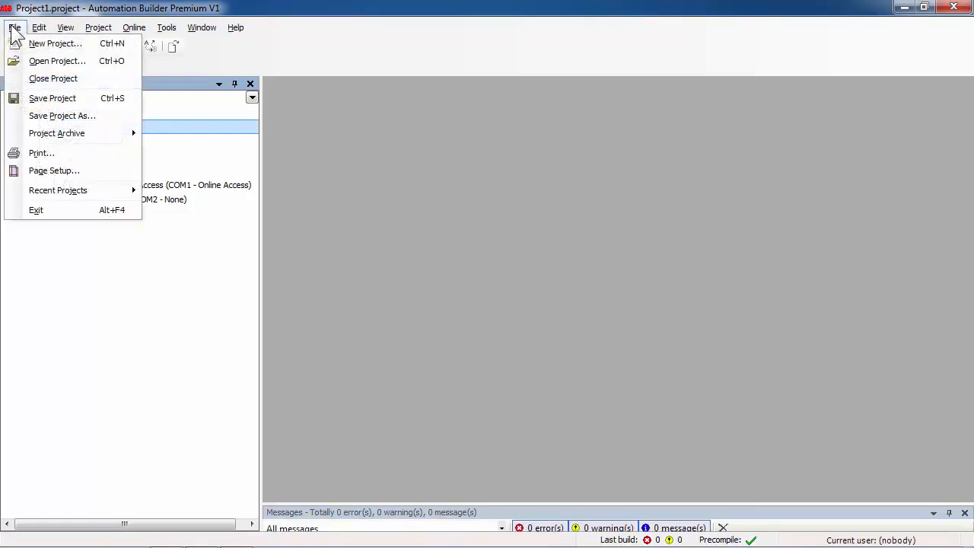
click(47, 79)
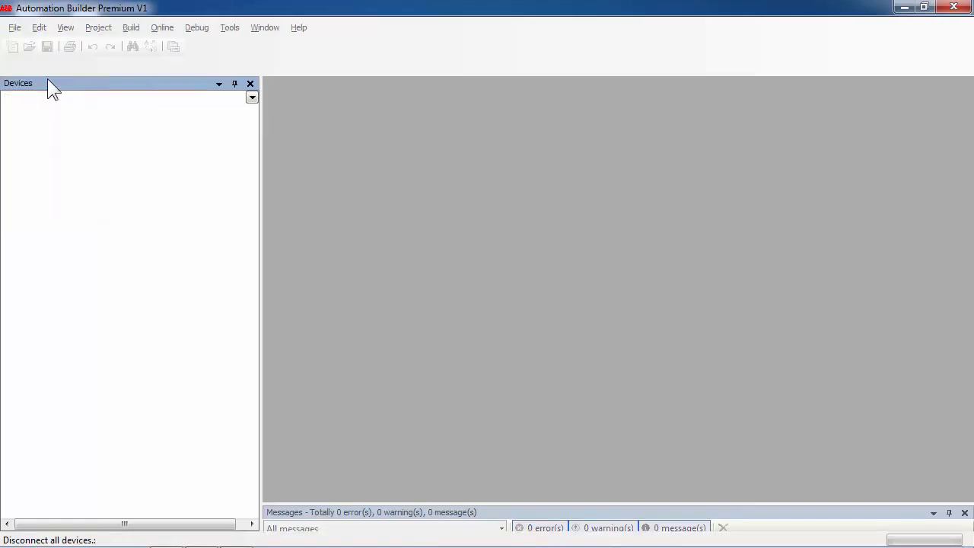
click(15, 28)
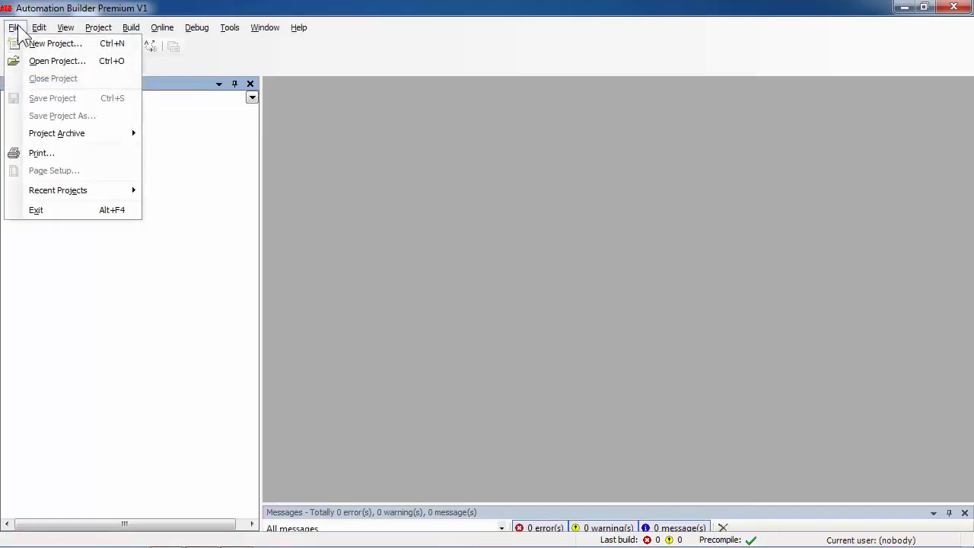